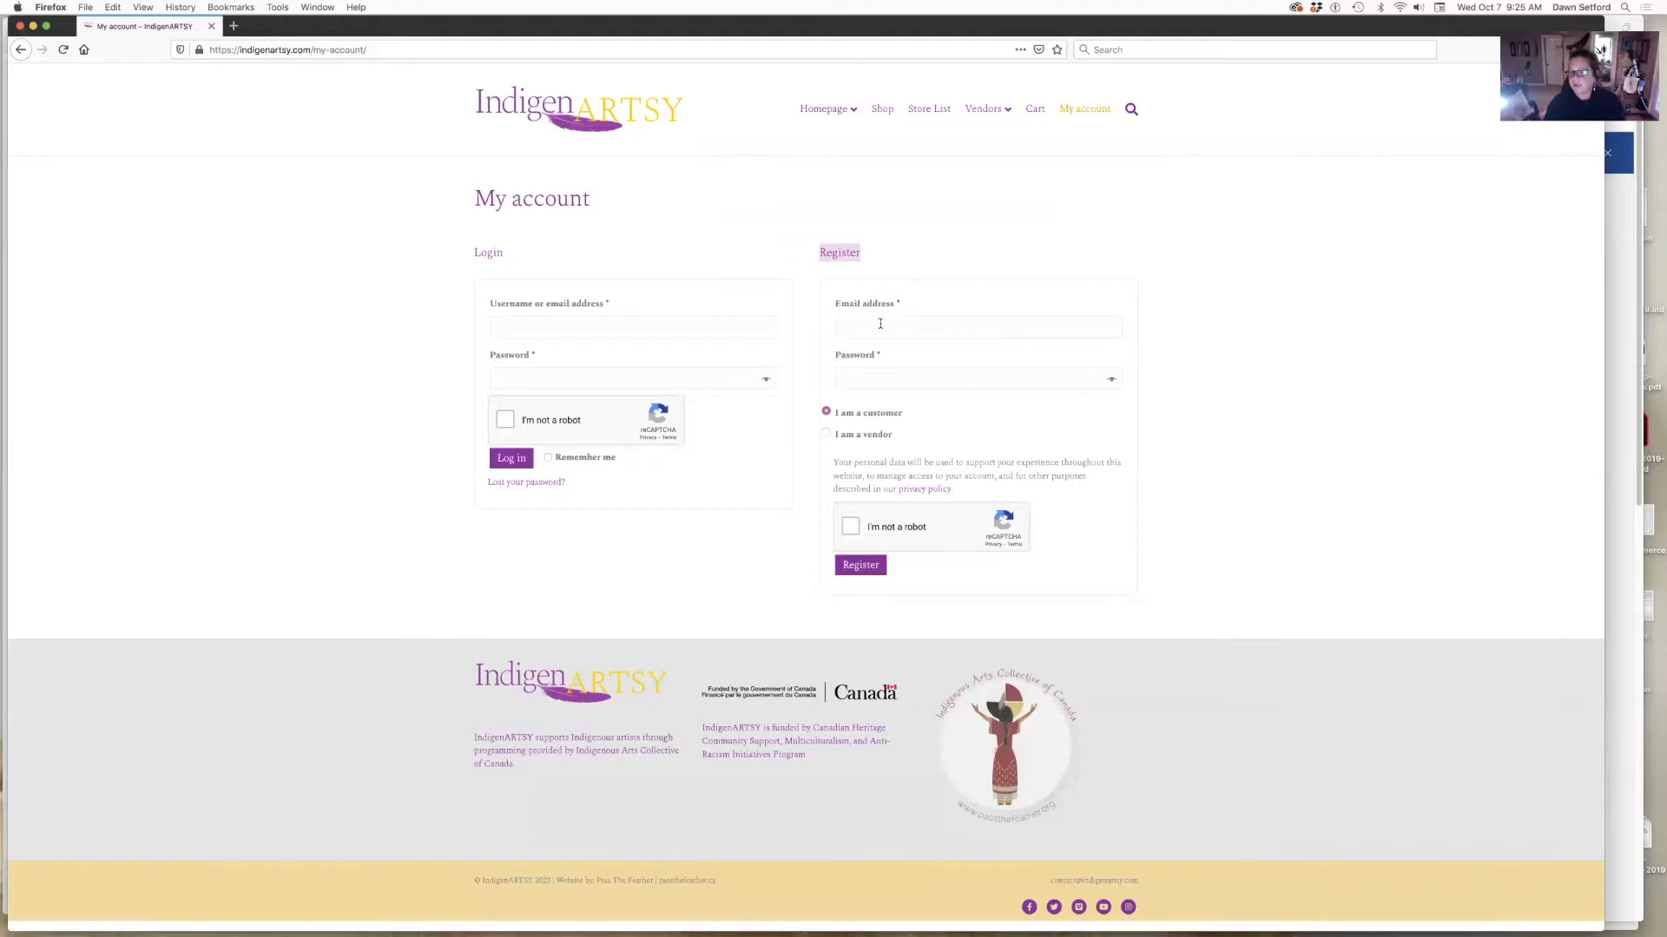
- Choose 'I am a vendor', fill in the saved Firefox vendor login, pass reCAPTCHA and log in
left_click(825, 434)
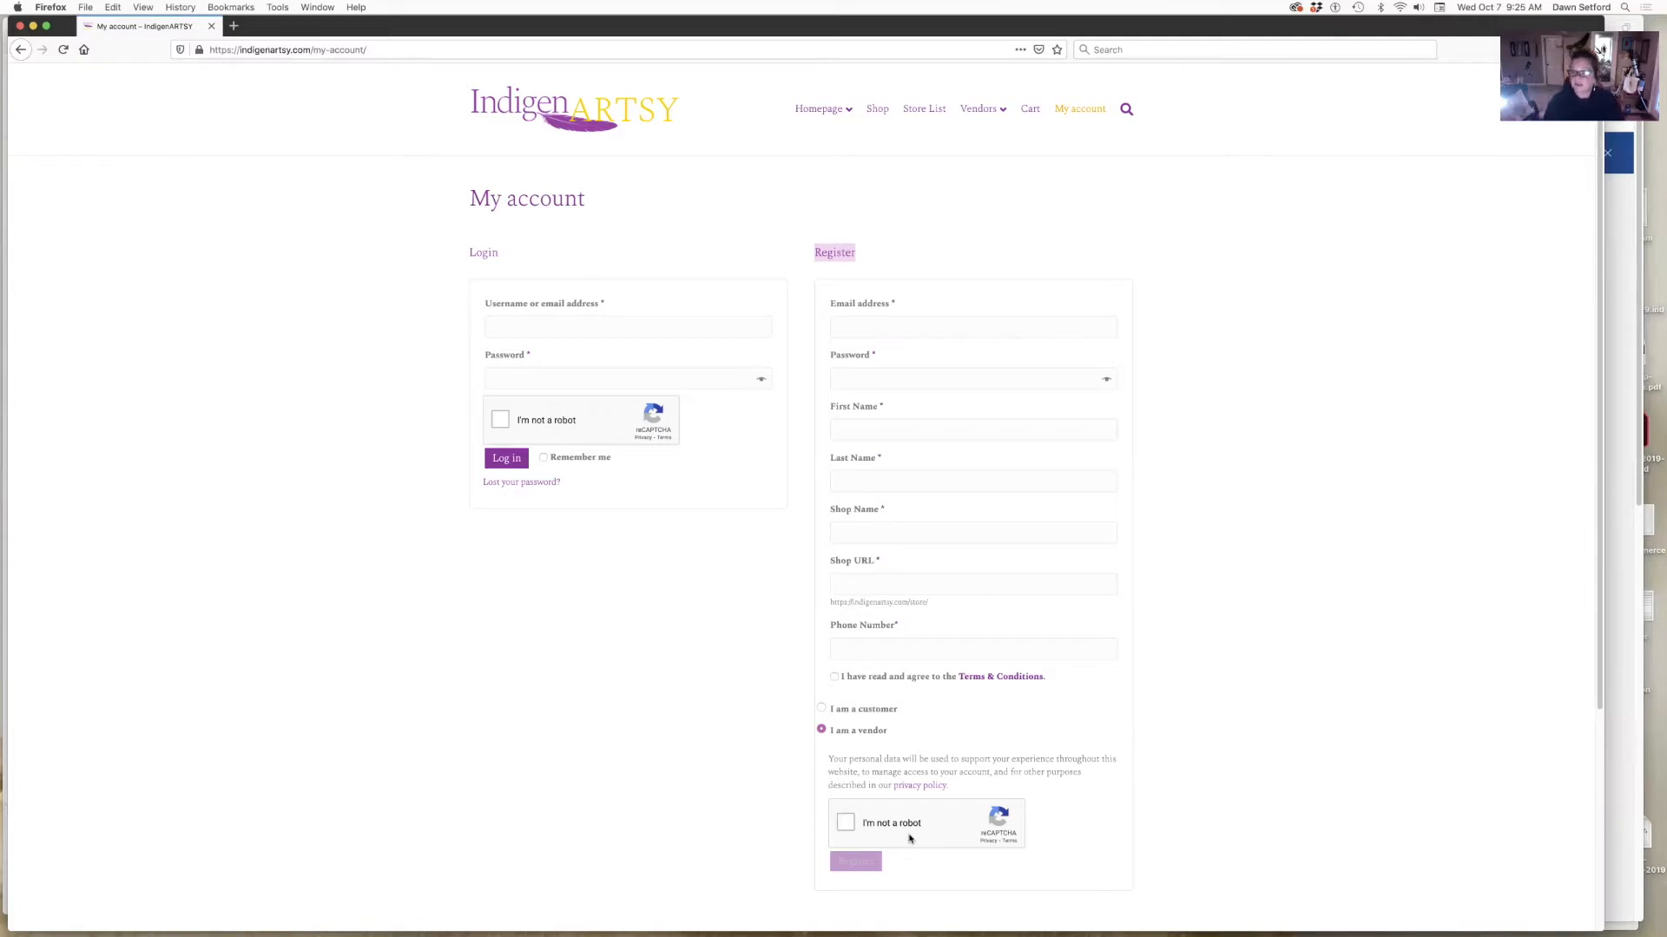
left_click(584, 327)
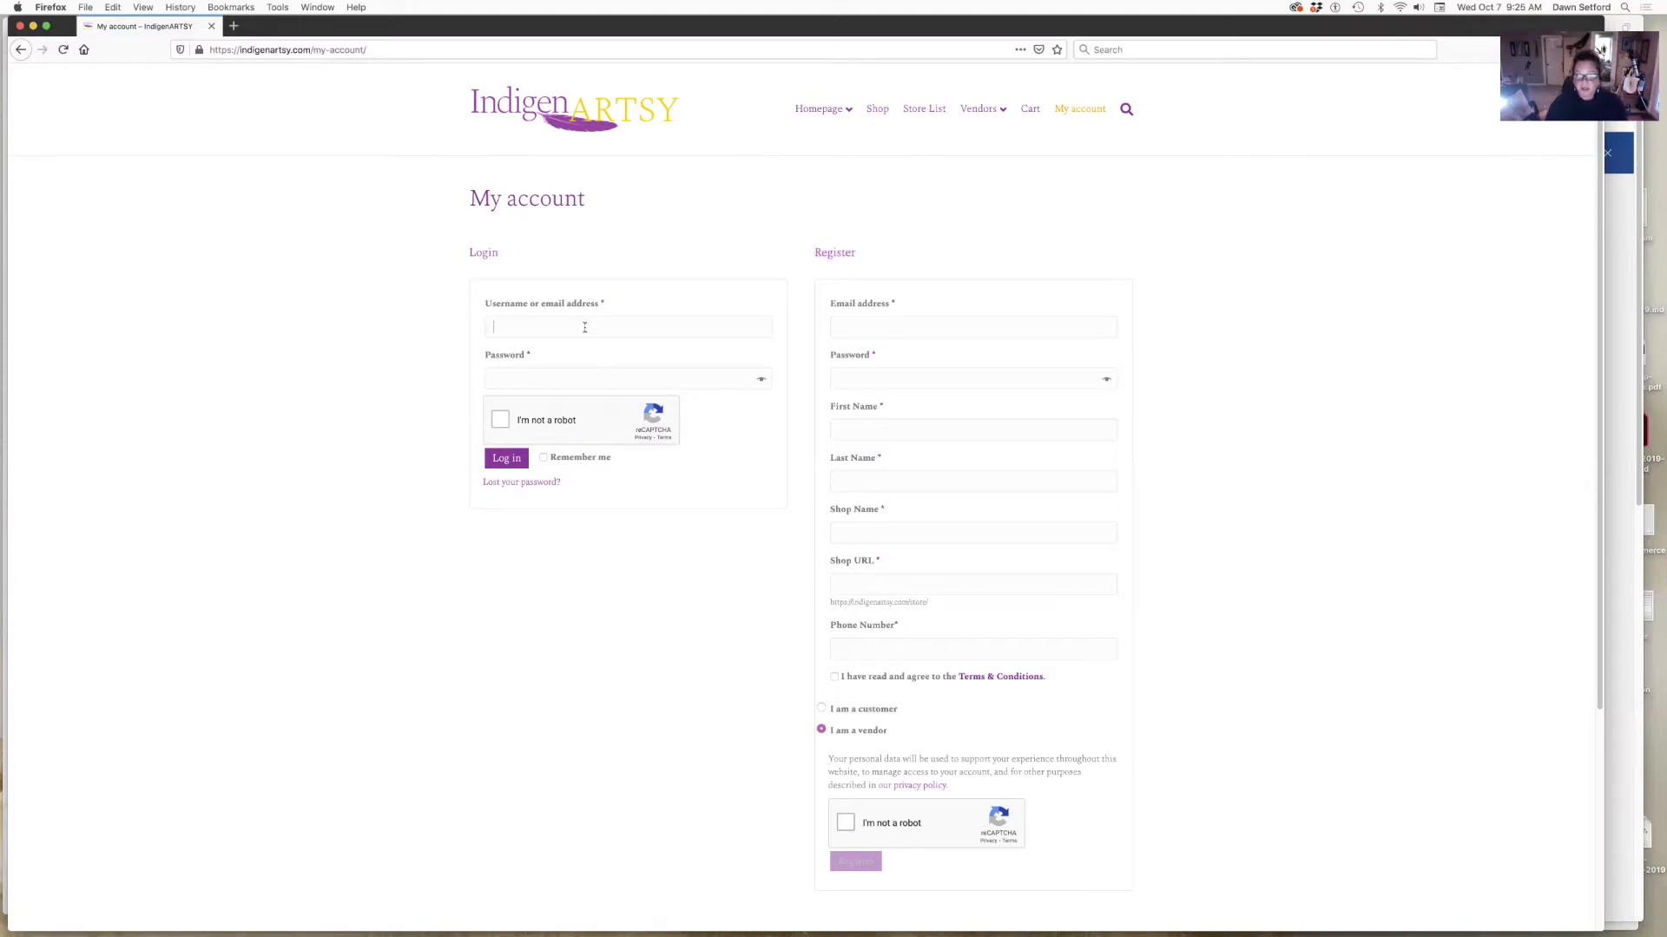
left_click(549, 358)
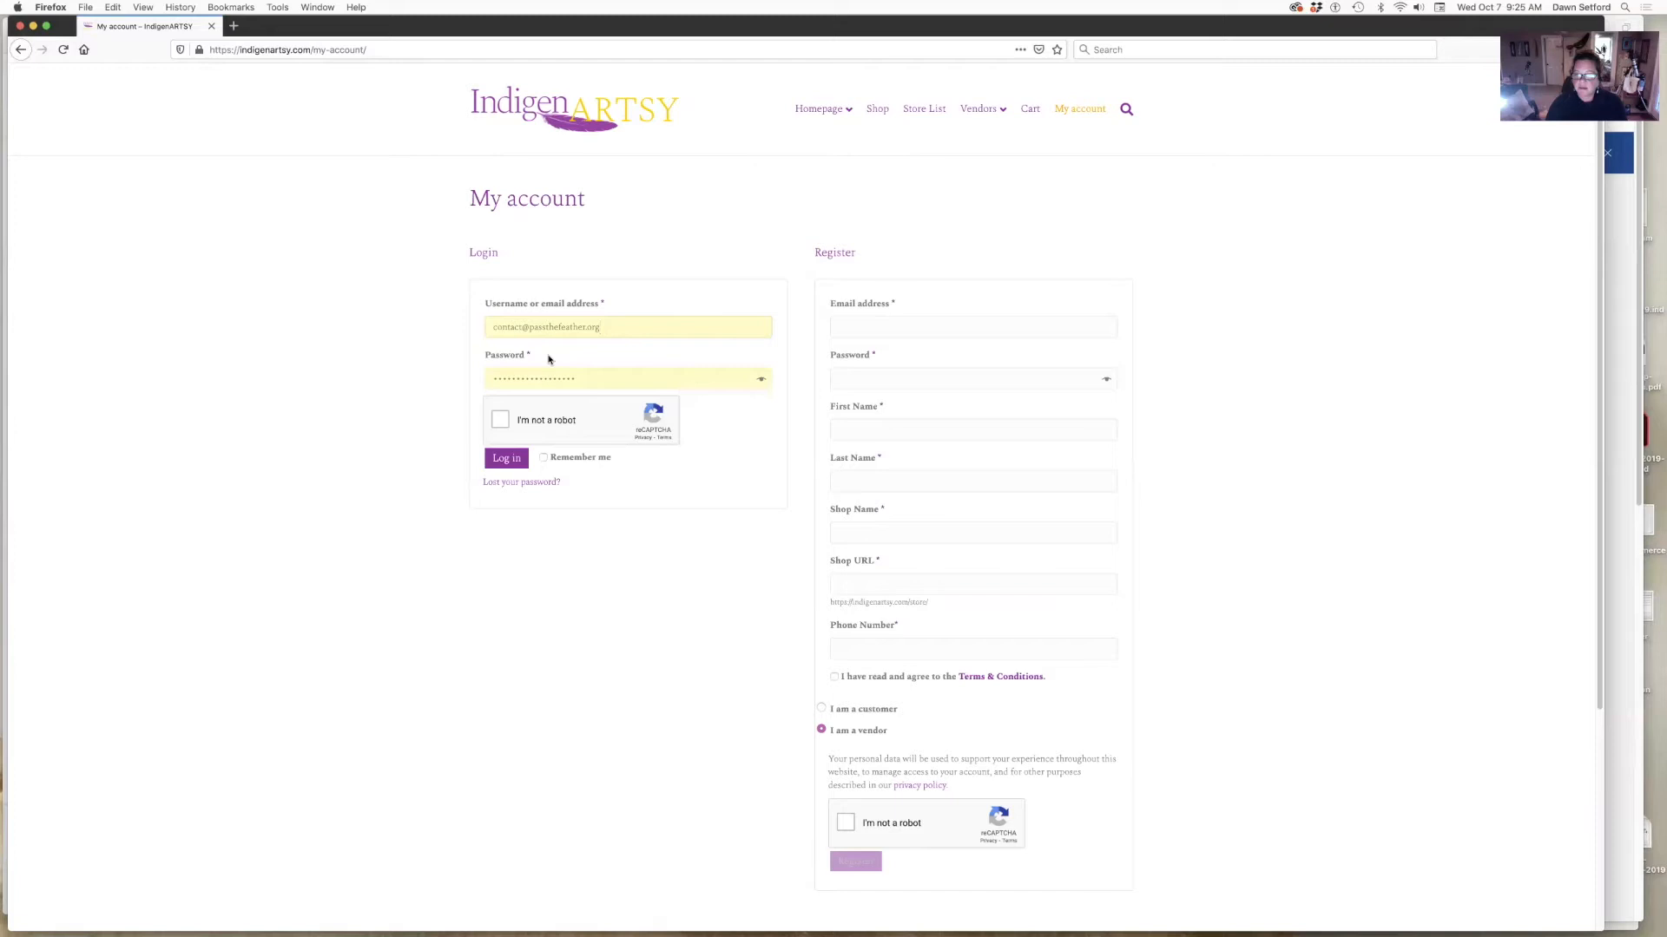
left_click(500, 421)
left_click(505, 460)
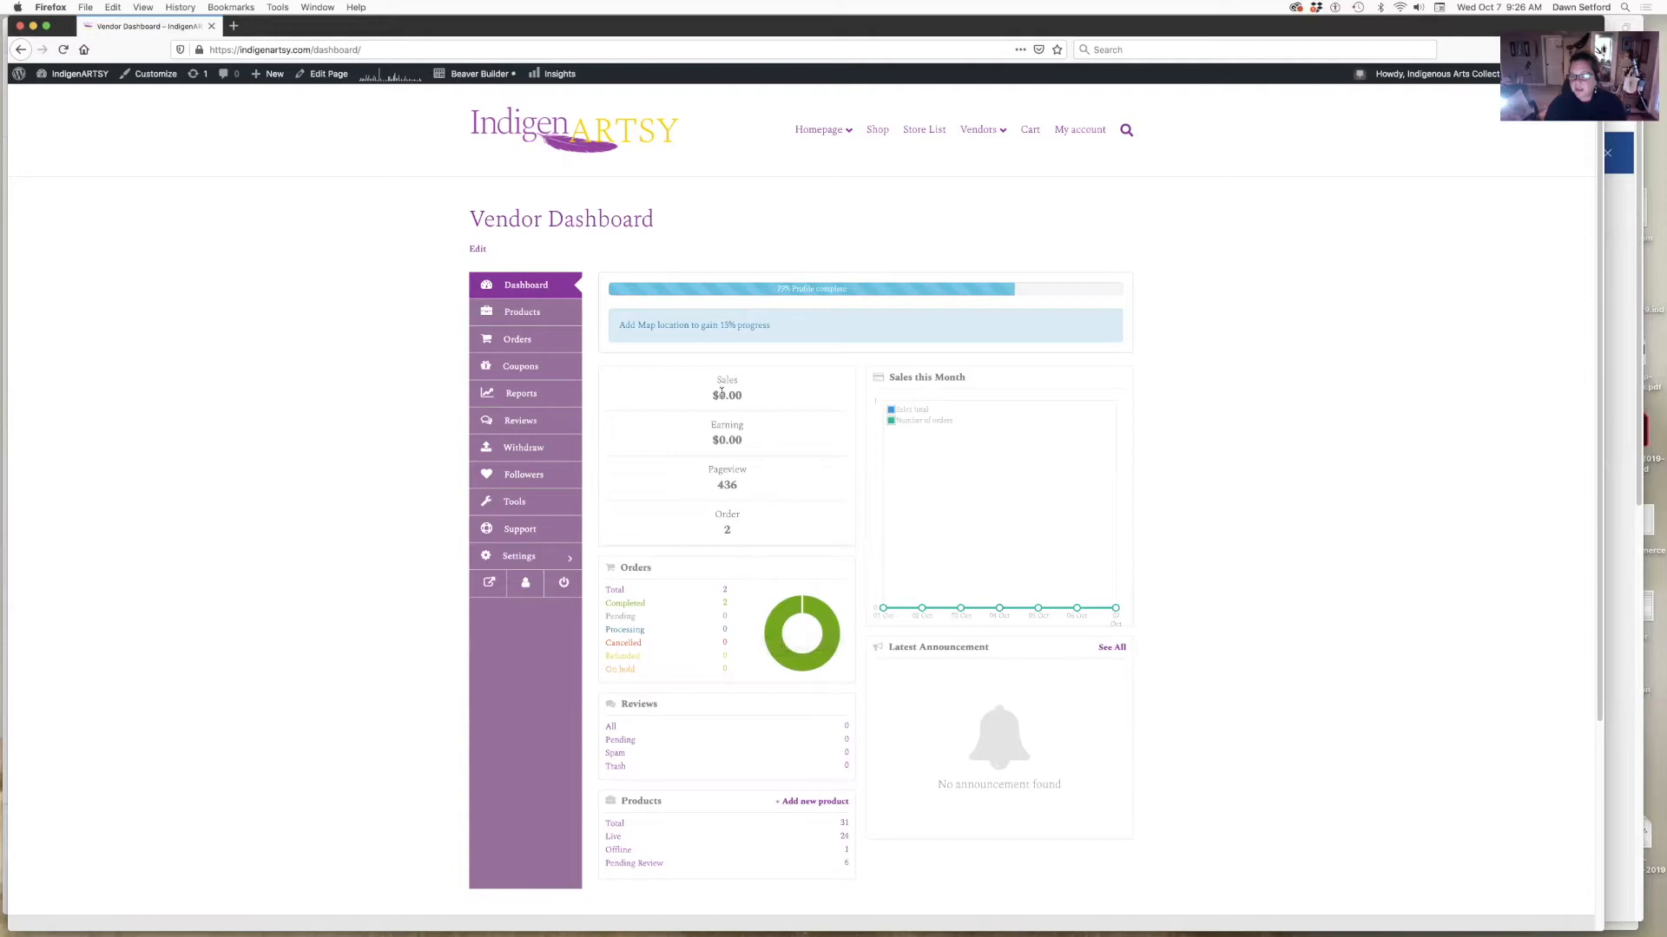
- Highlight the $0.00 Sales figure on the Vendor Dashboard, then clear the highlight
left_click_drag(726, 395, 743, 396)
left_click(724, 423)
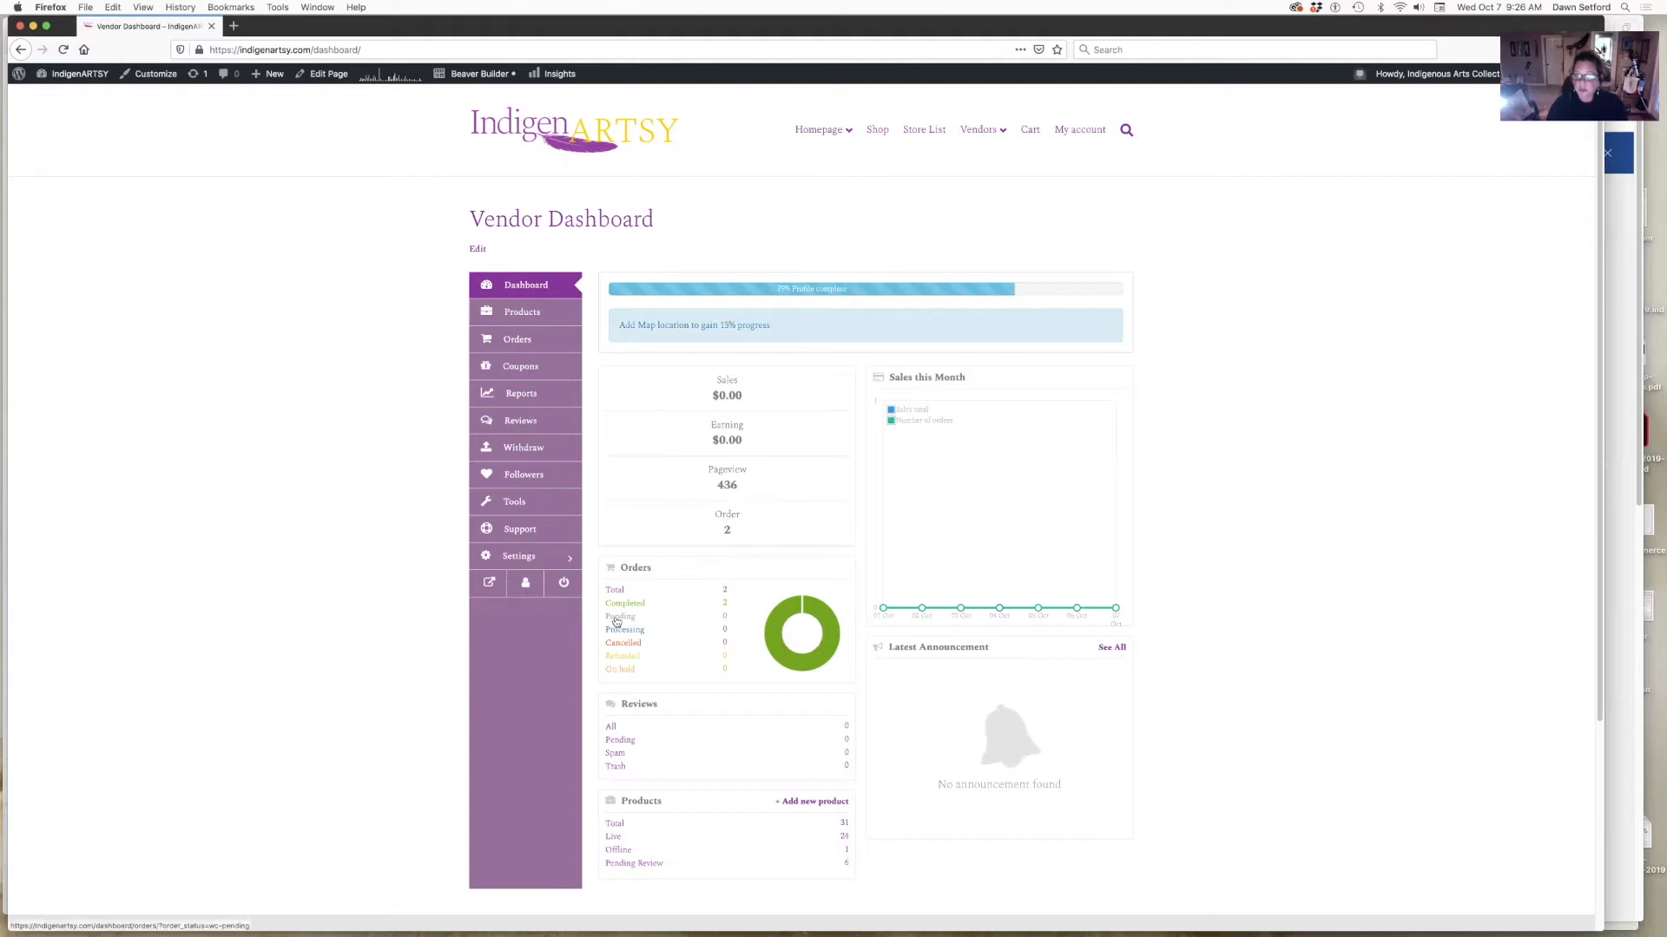
- Open Store settings and scroll through the banner, profile picture, store name, category and address
left_click(521, 558)
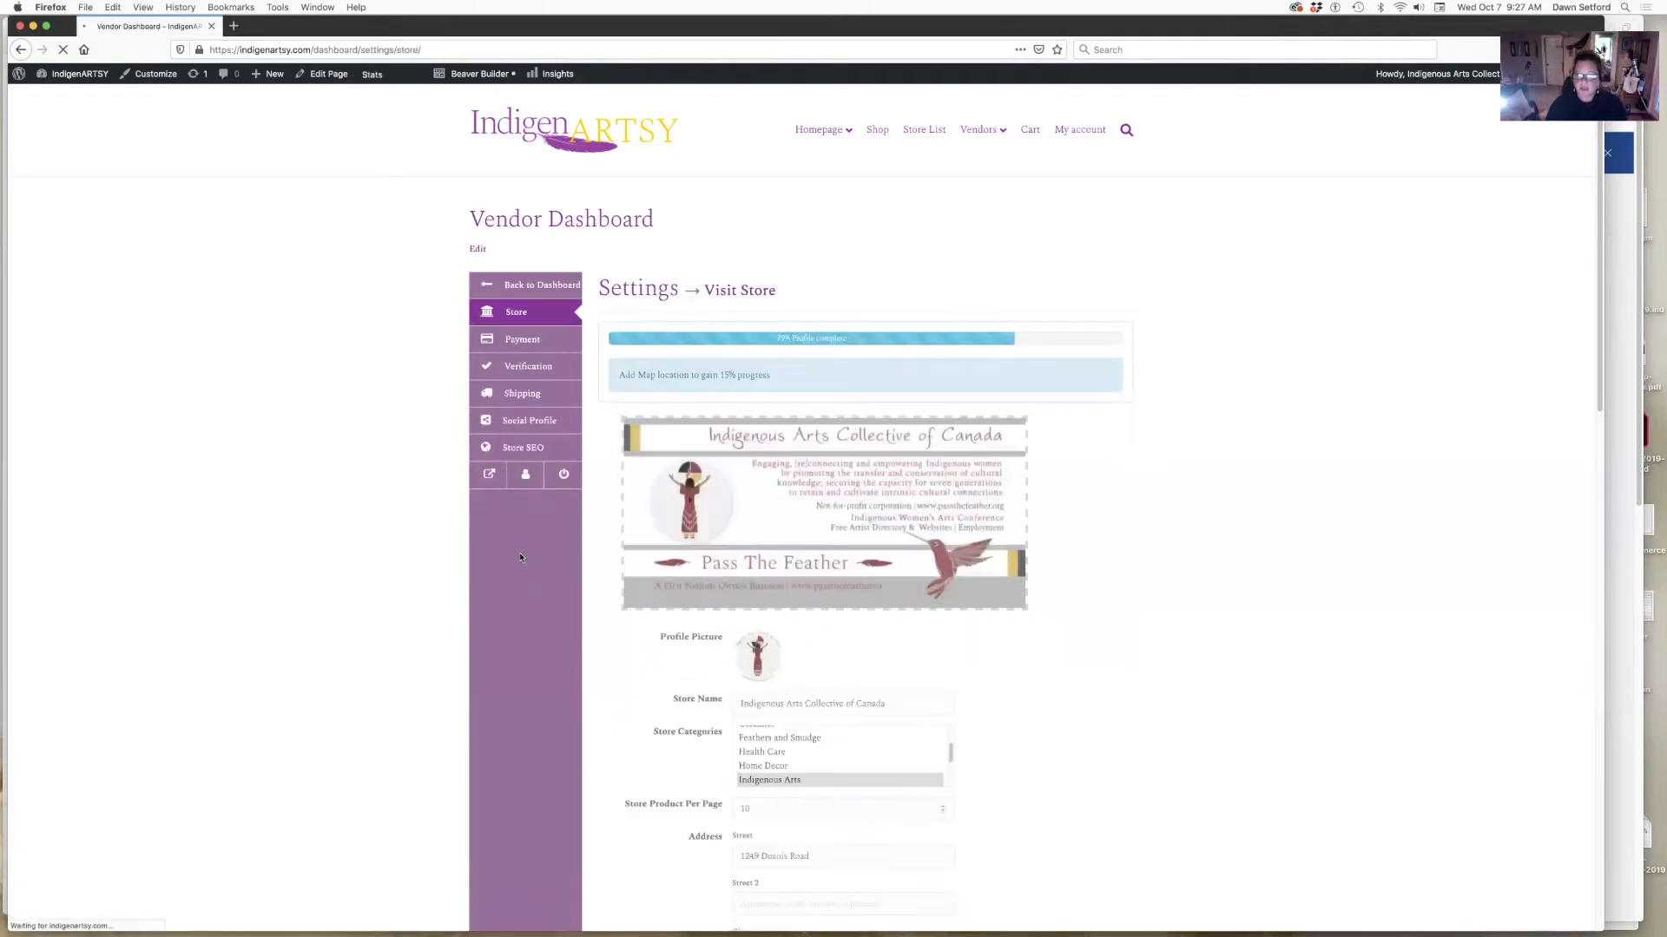
mouse_move(775, 547)
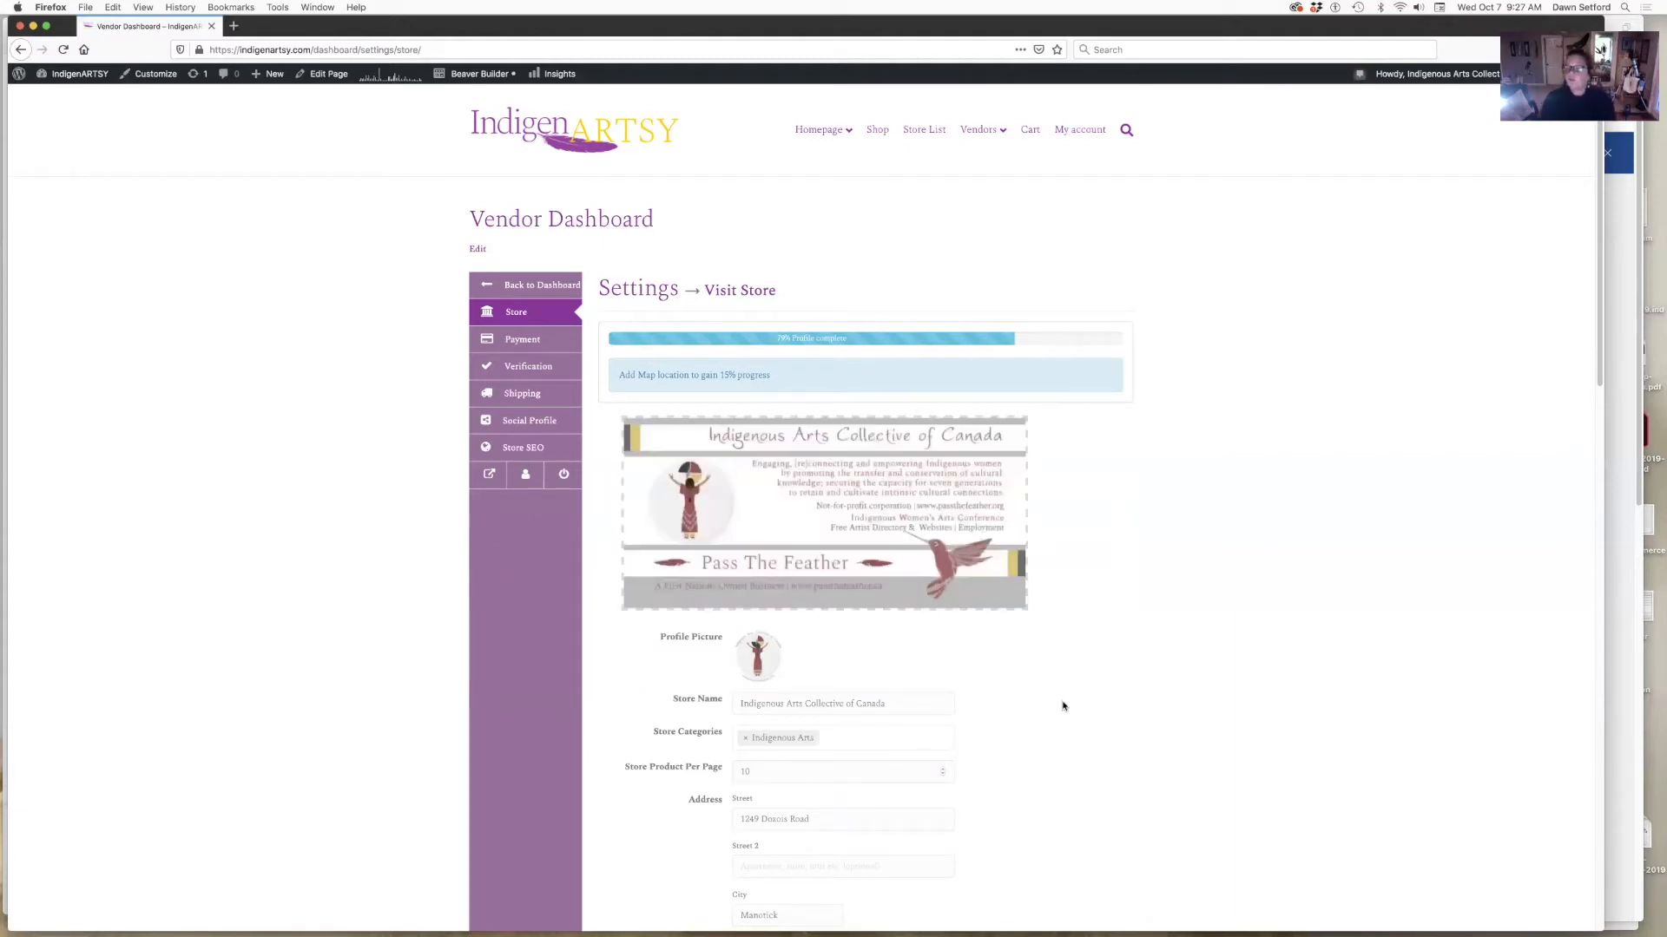
scroll(1062, 705, "down", 5)
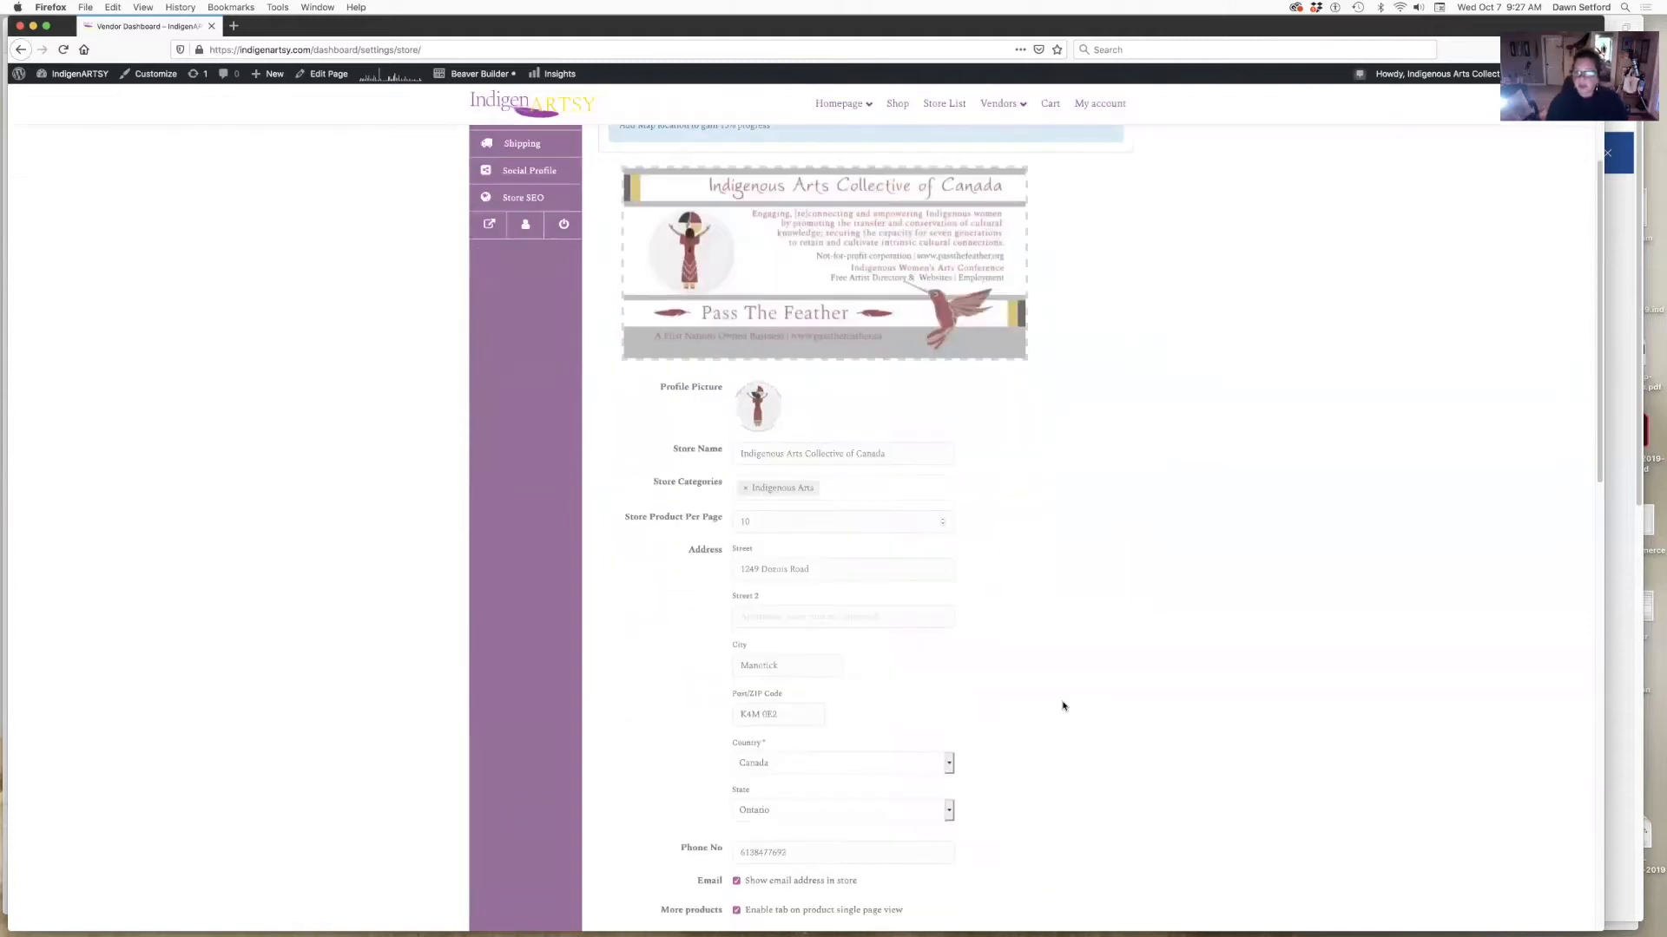
mouse_move(822, 277)
mouse_move(770, 354)
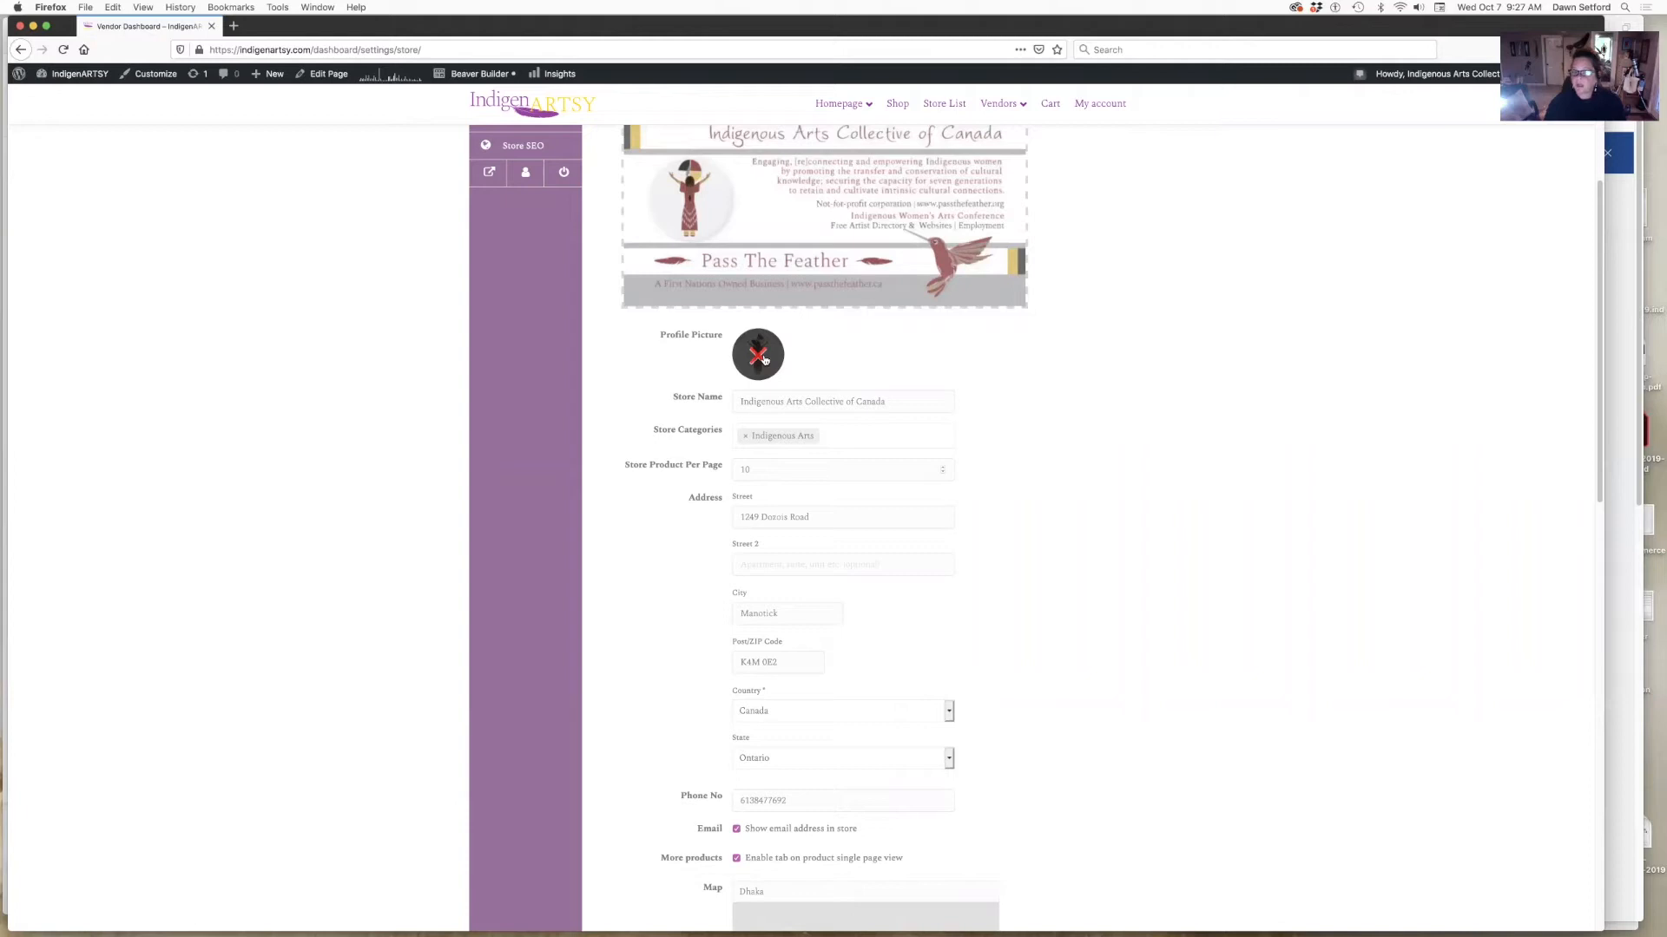
mouse_move(765, 250)
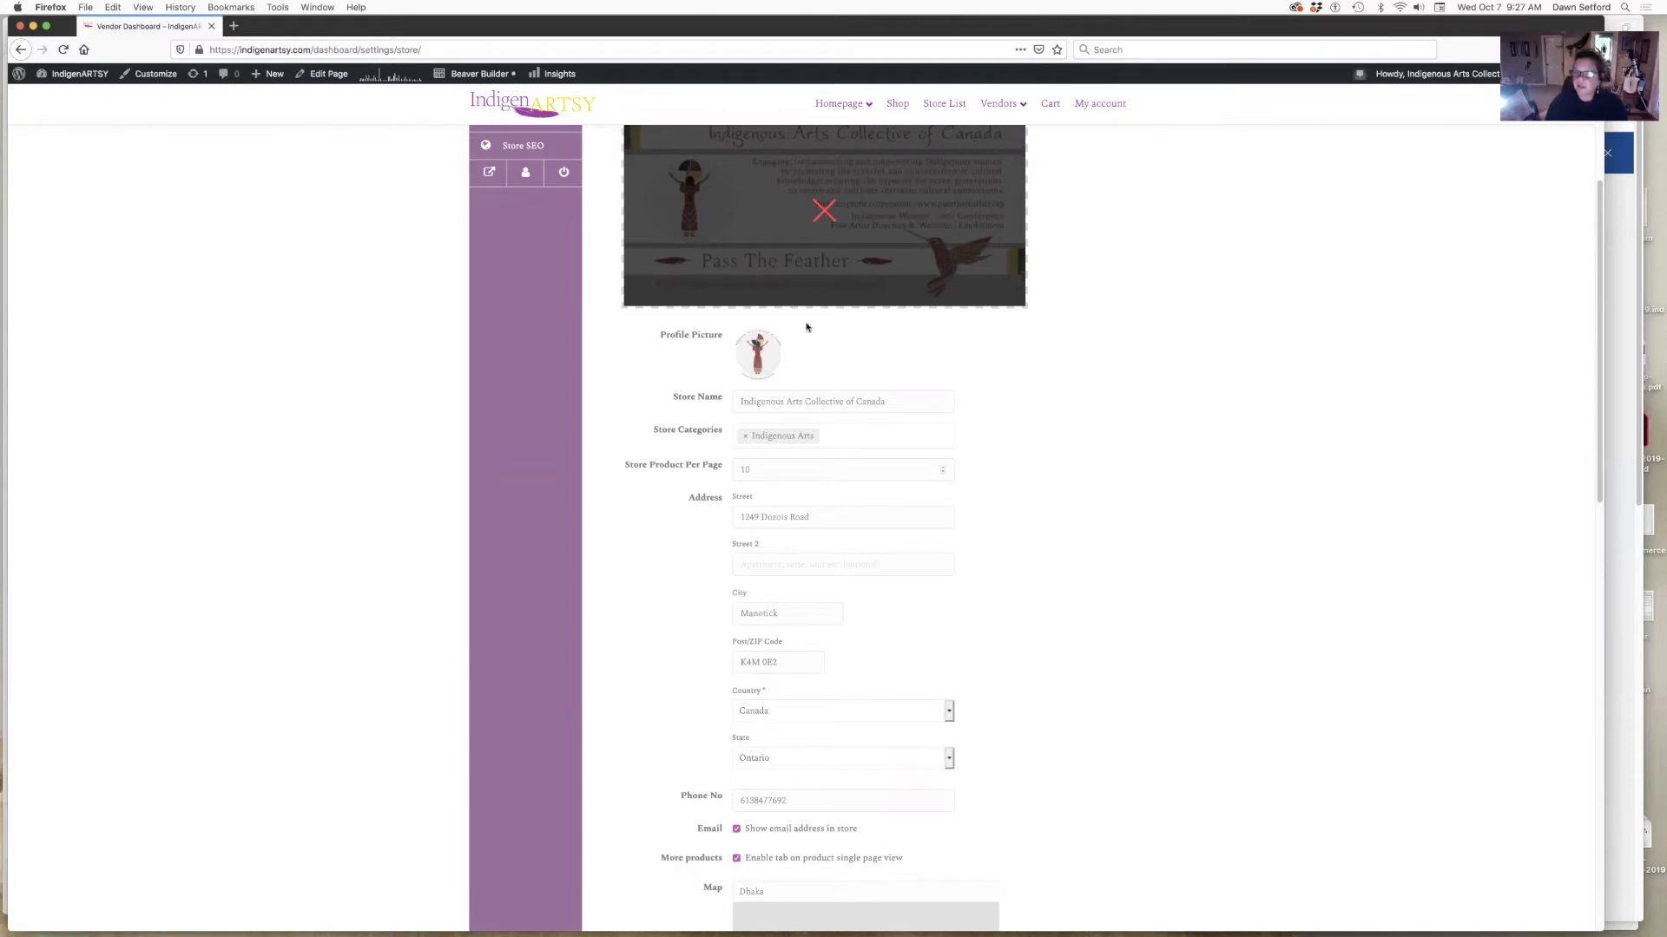
- Remove the old profile picture and pick the Happy Holidays turtle image from the Media Library
left_click(771, 356)
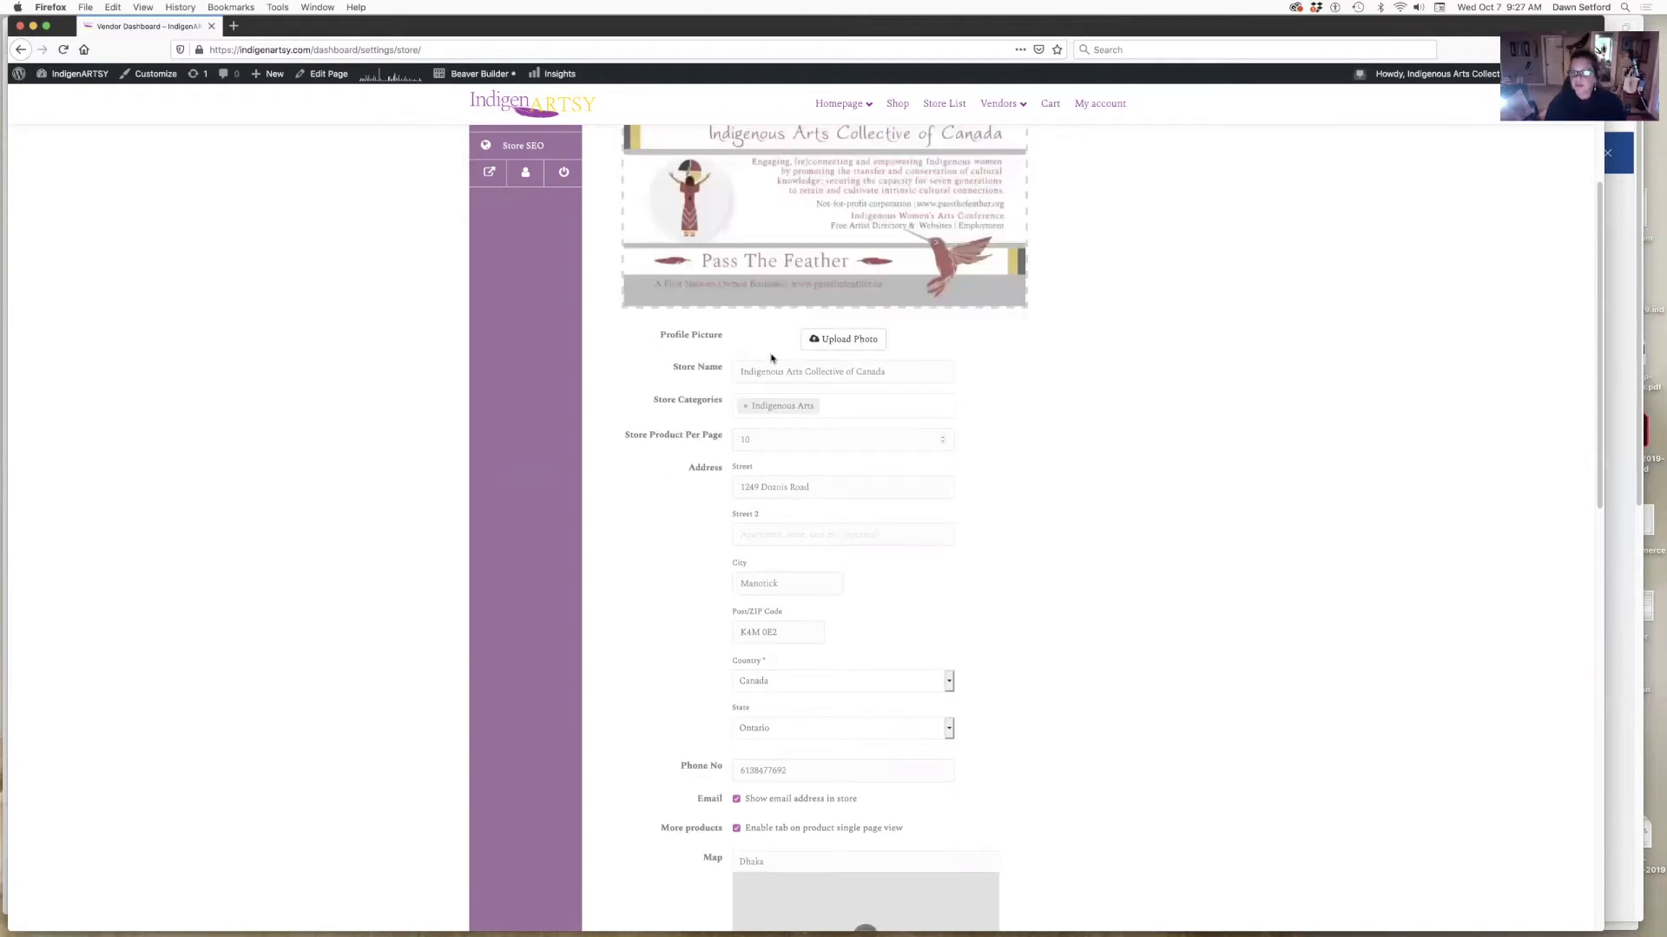
left_click(829, 342)
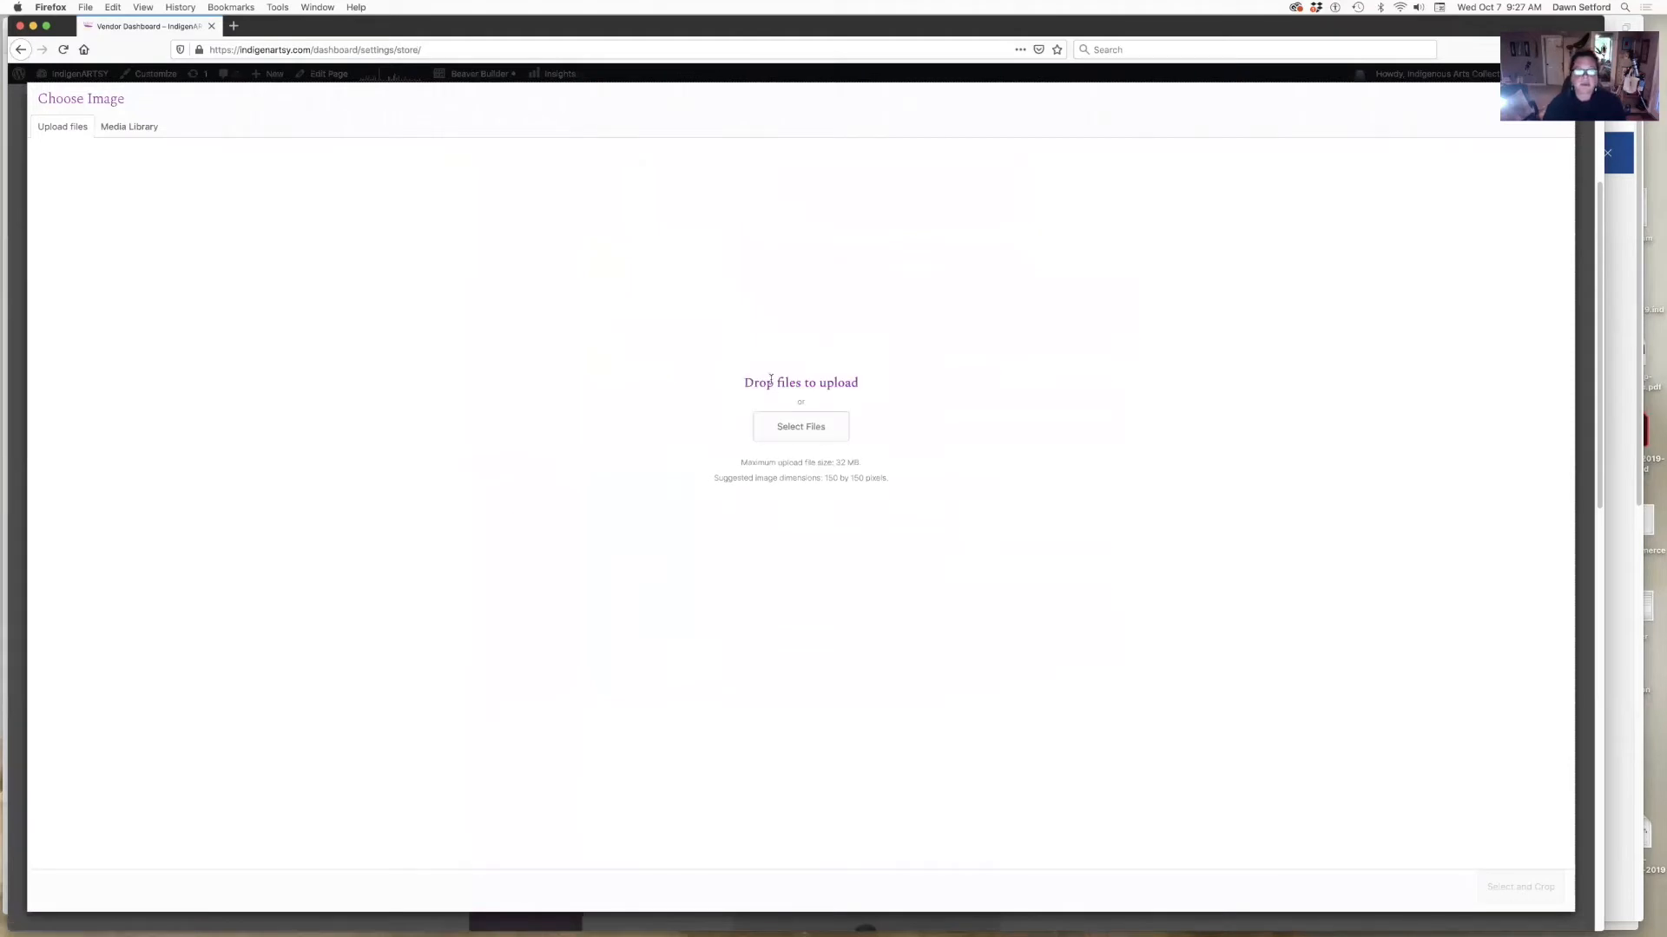
left_click(145, 131)
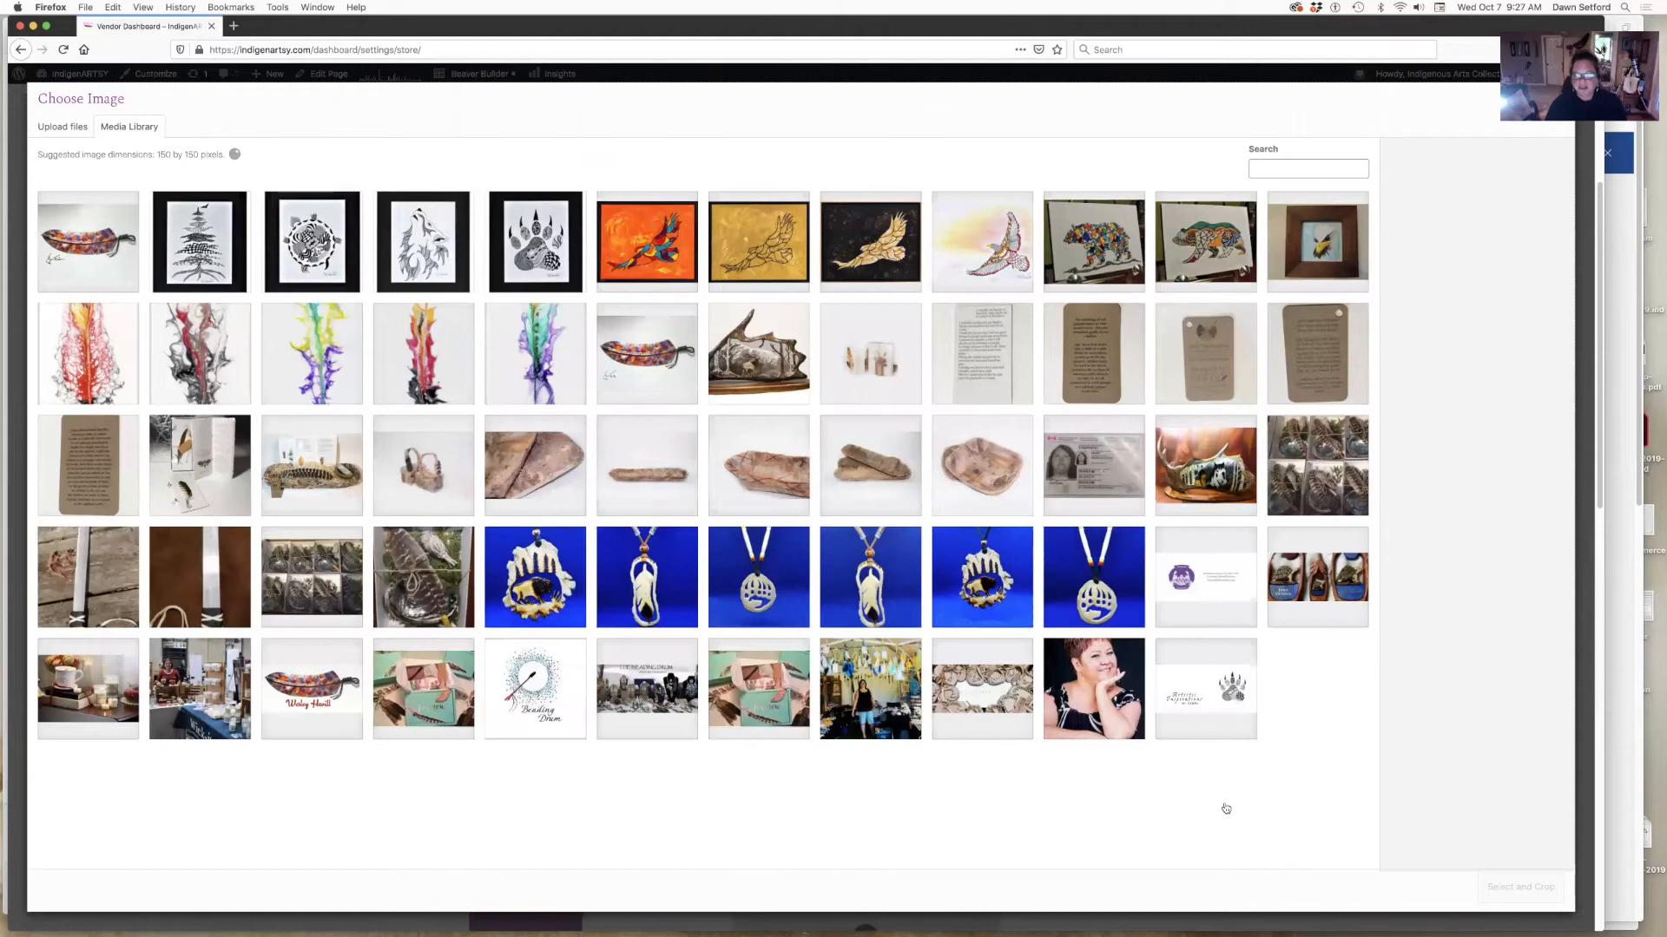
scroll(1215, 825, "down", 3)
scroll(1214, 836, "down", 6)
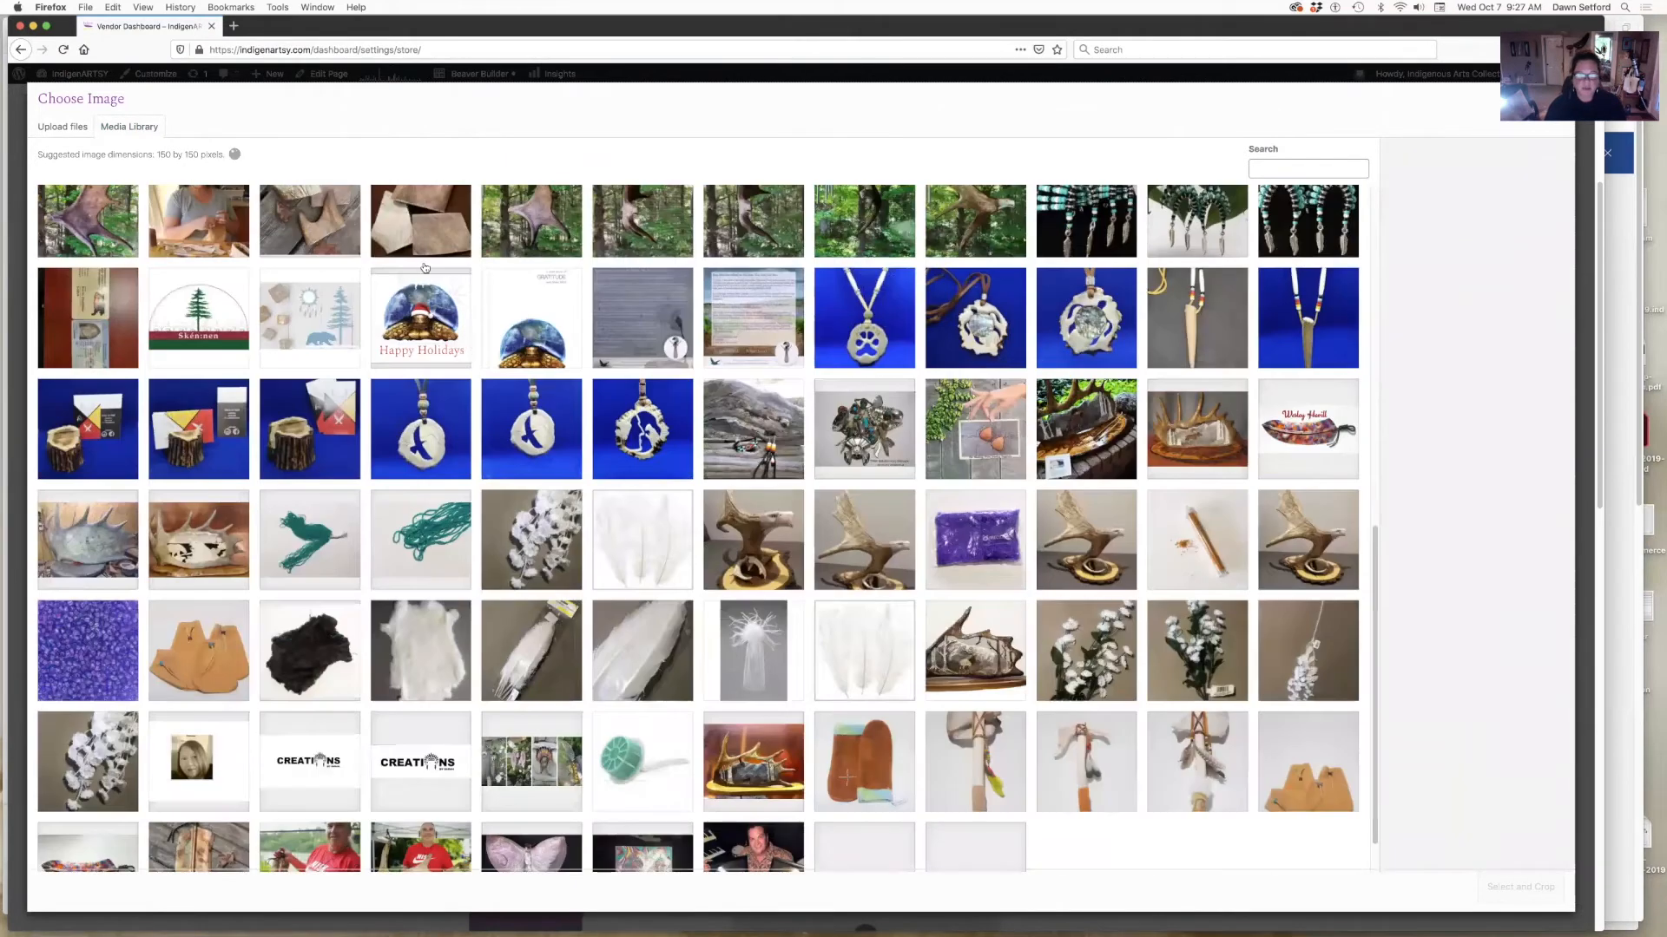
left_click(425, 313)
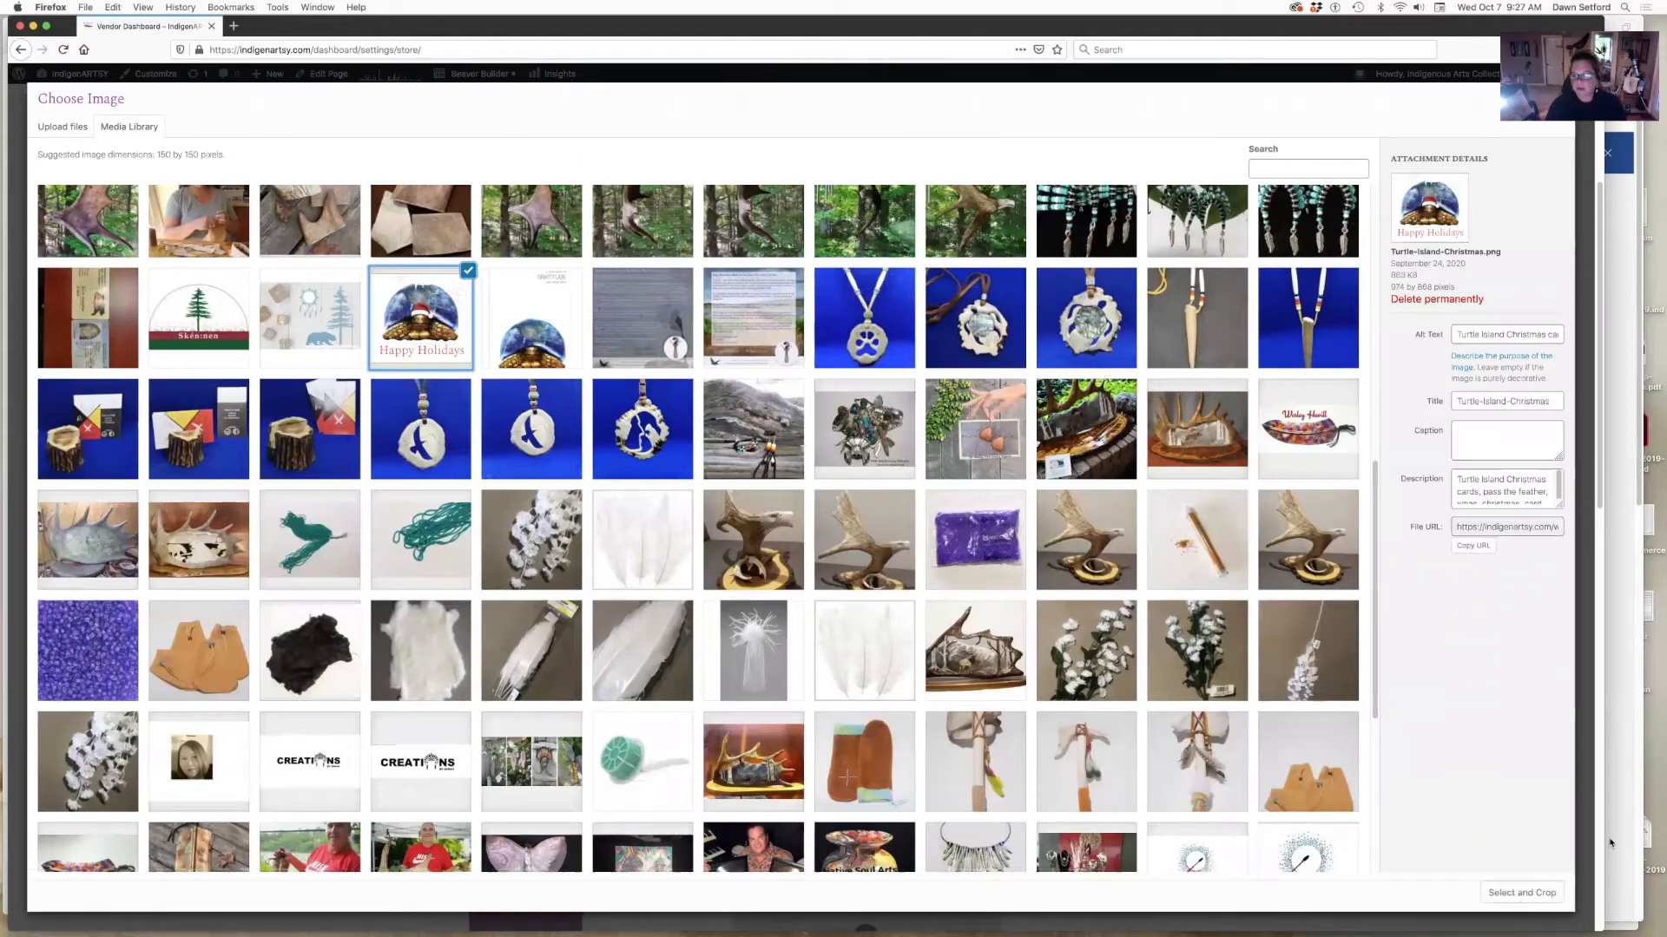
- Crop the turtle image with the crop area shifted slightly right
left_click(1523, 894)
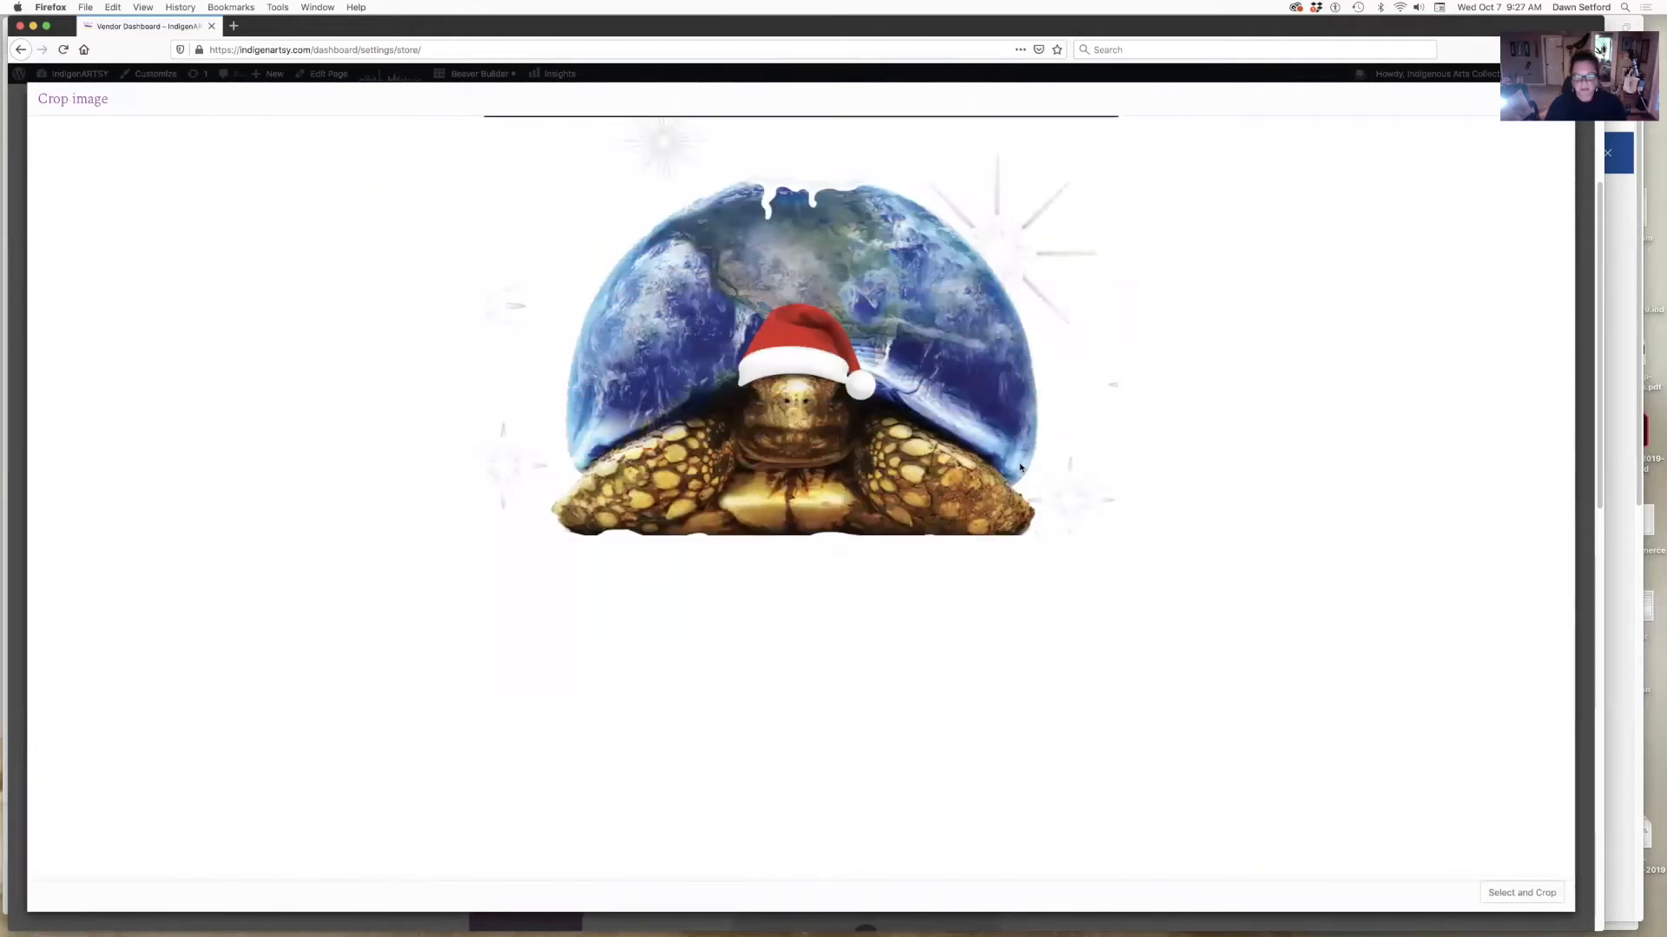
left_click_drag(958, 488, 992, 489)
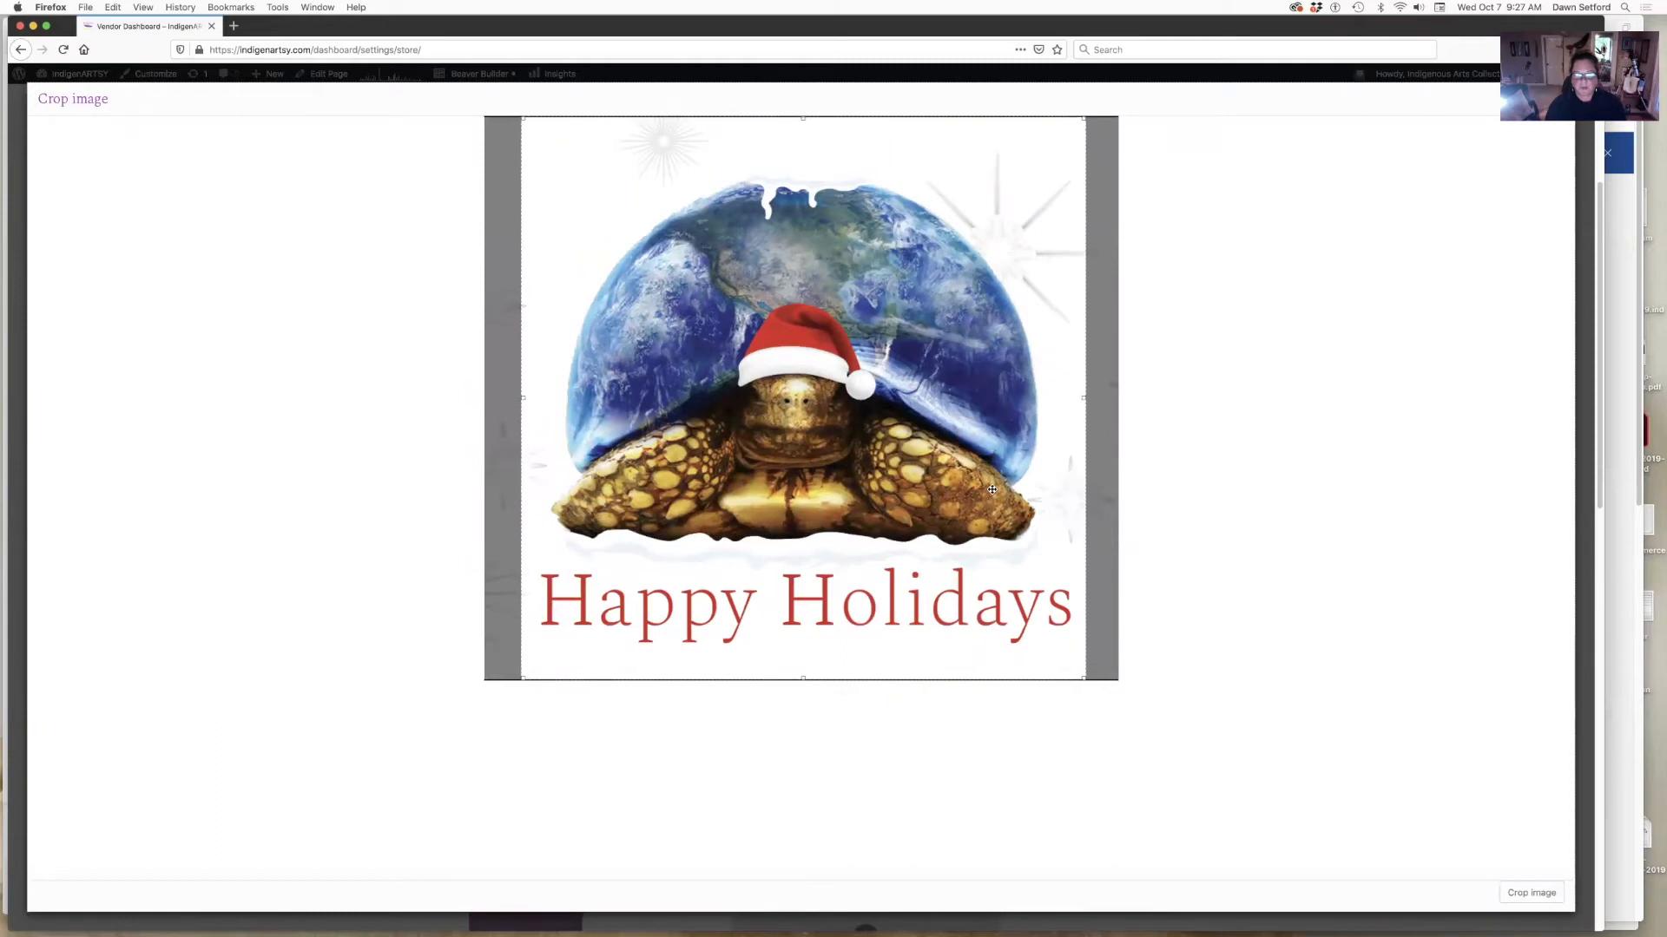
left_click(1533, 894)
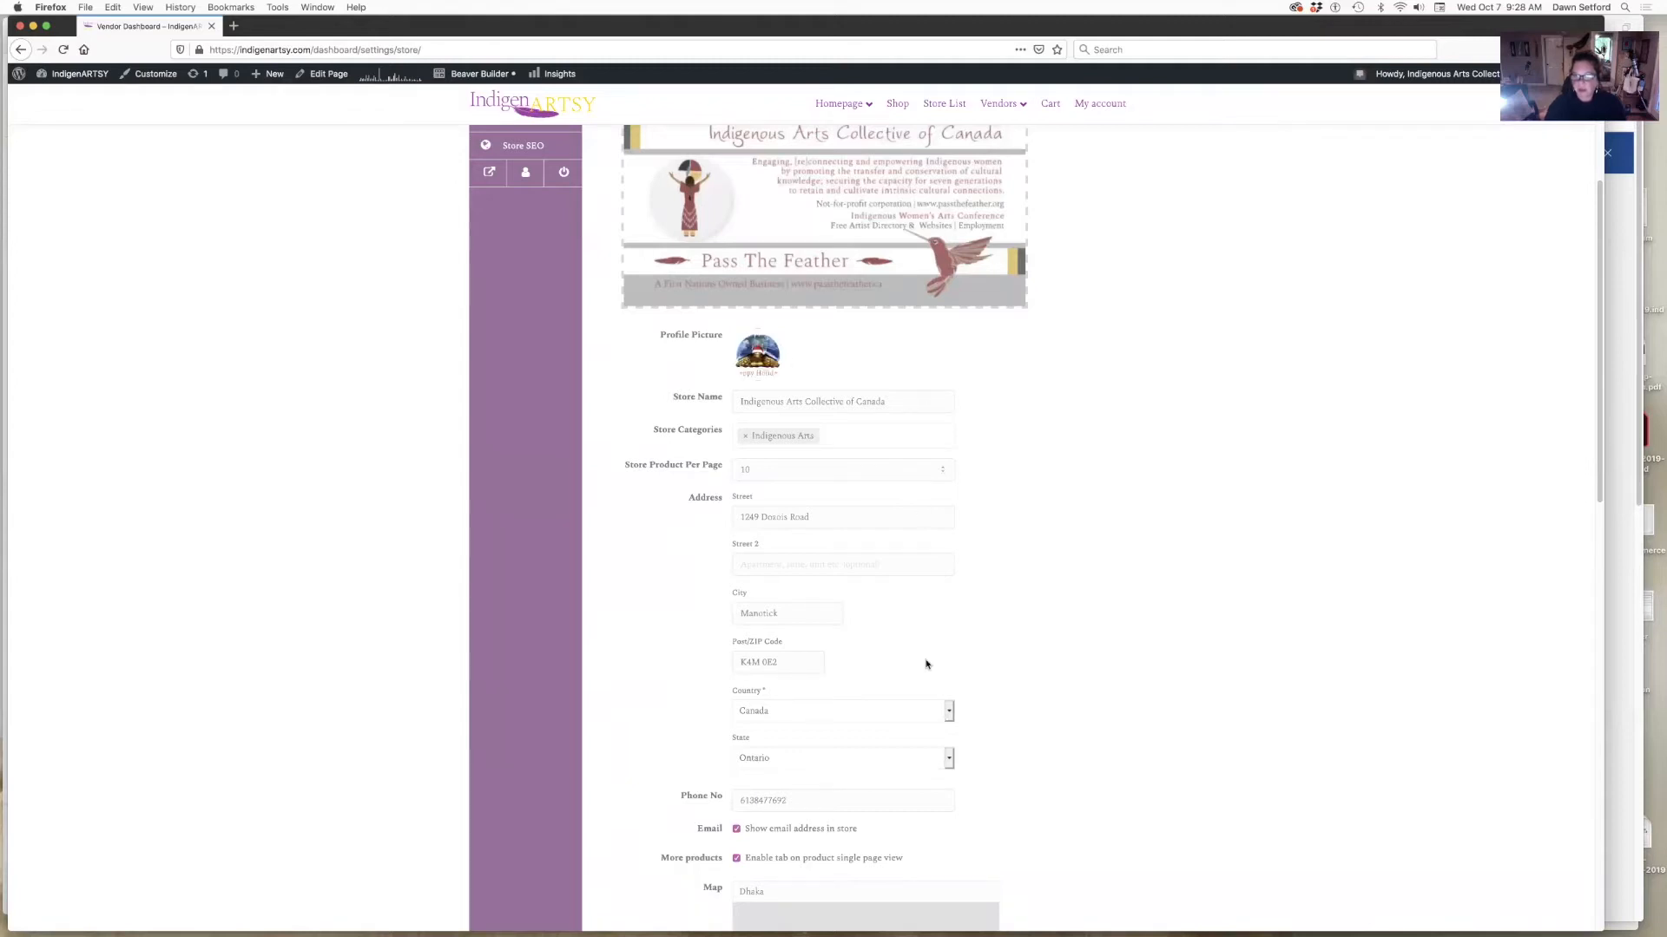
scroll(923, 662, "down", 5)
scroll(884, 499, "down", 1)
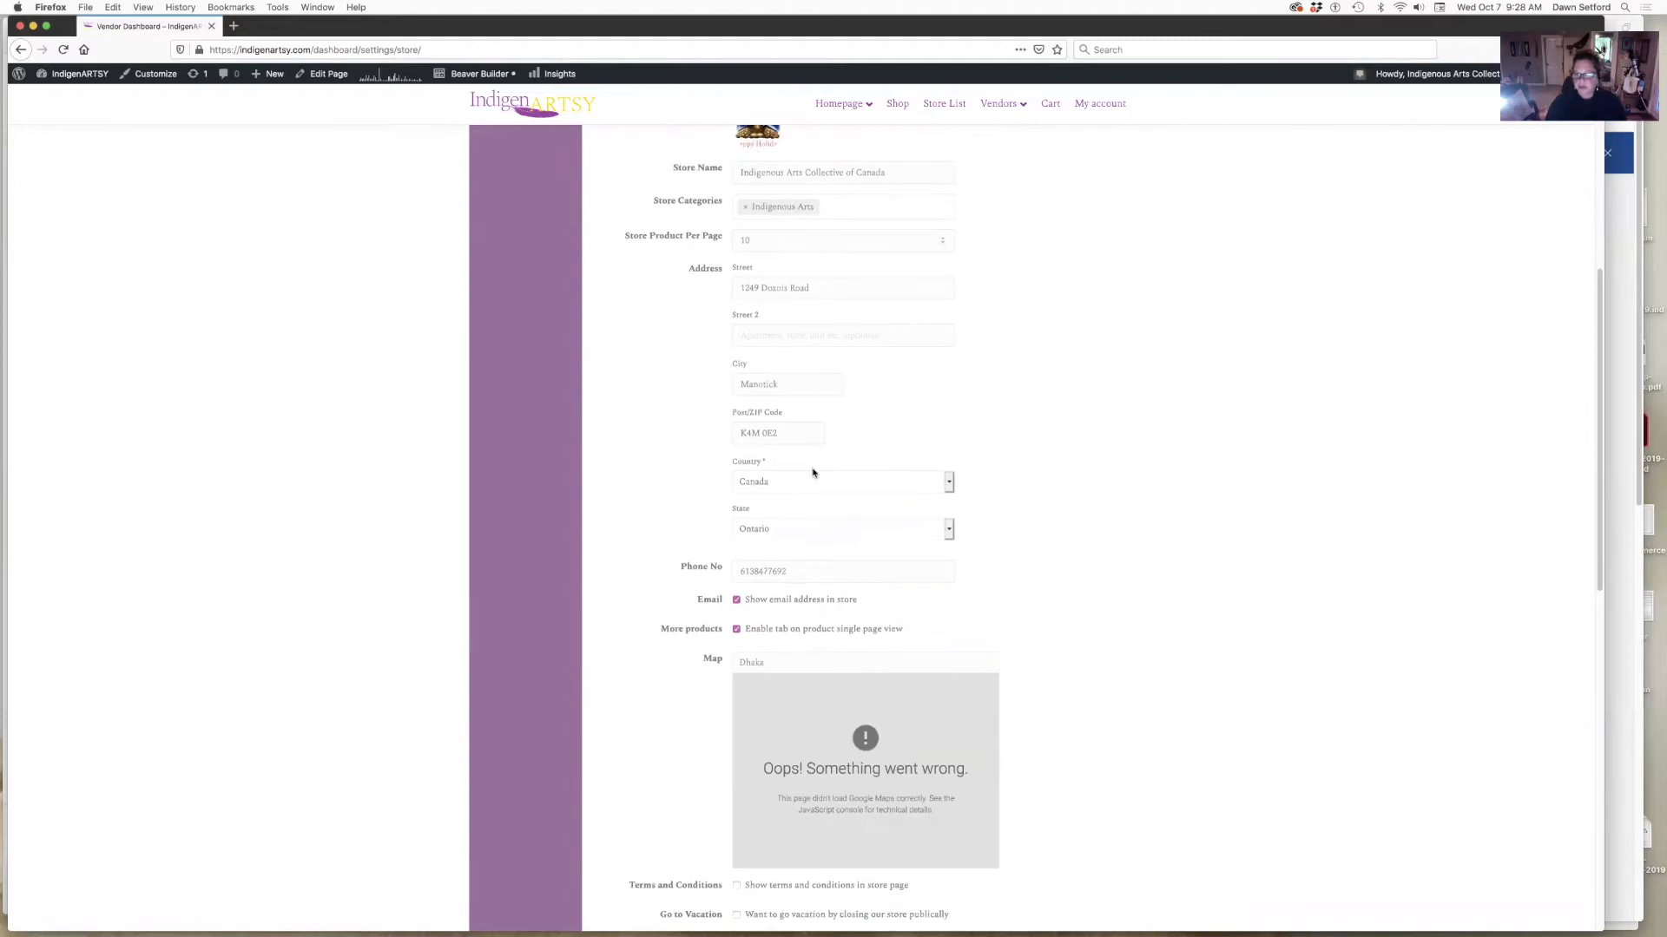
scroll(902, 710, "down", 5)
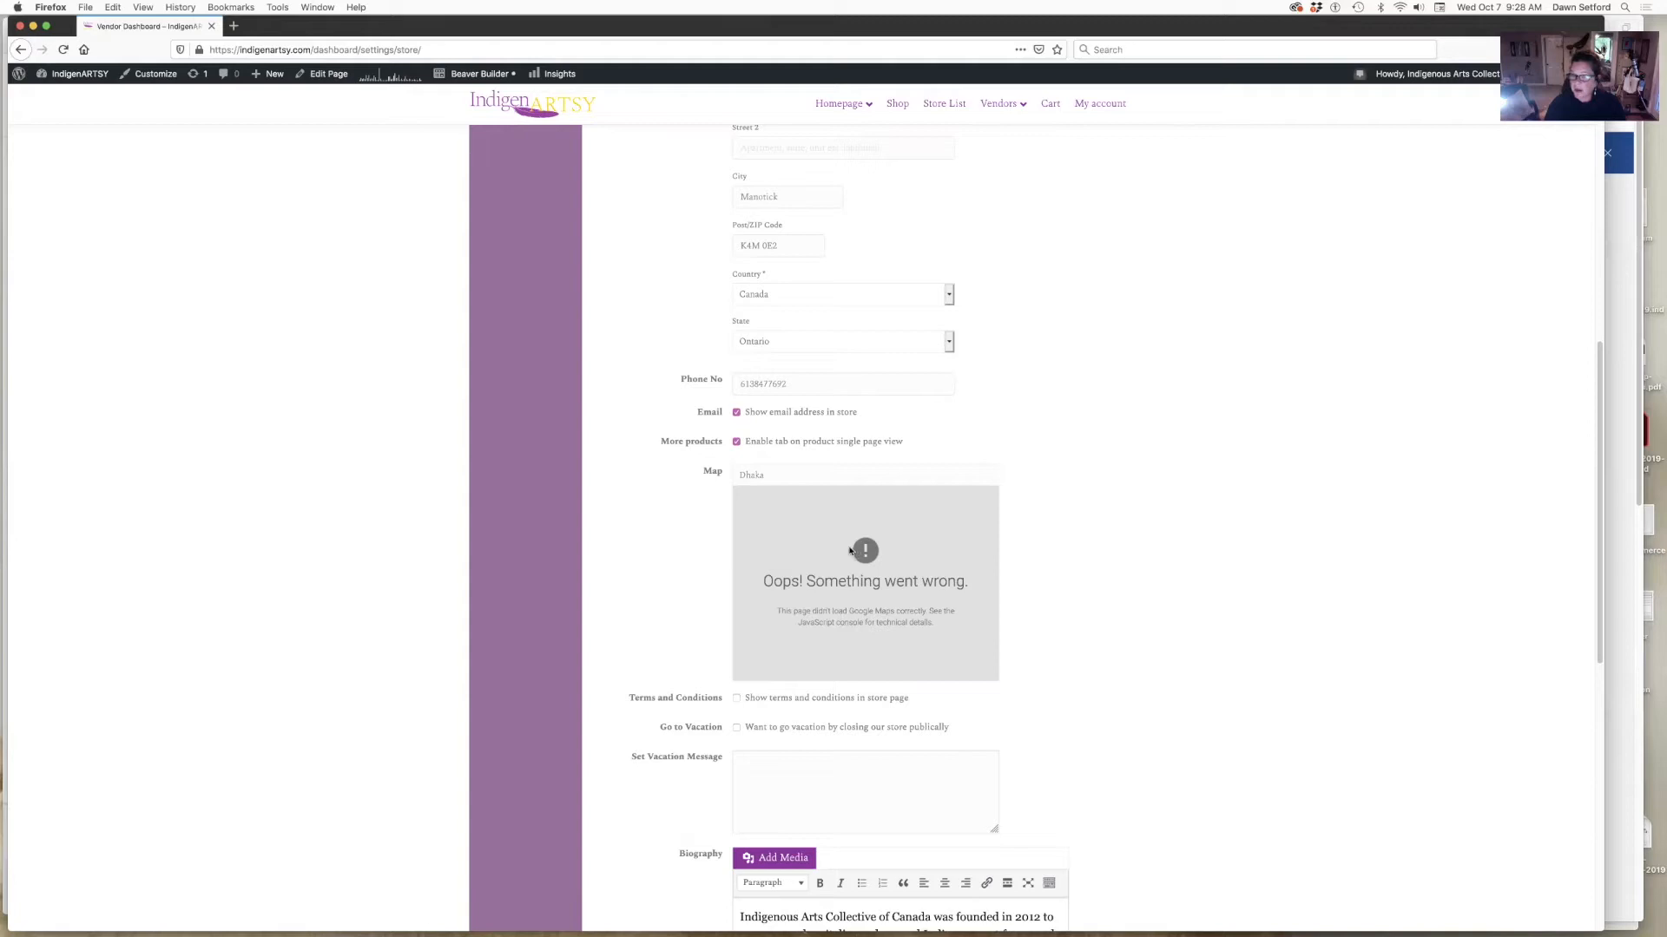
scroll(1057, 755, "down", 3)
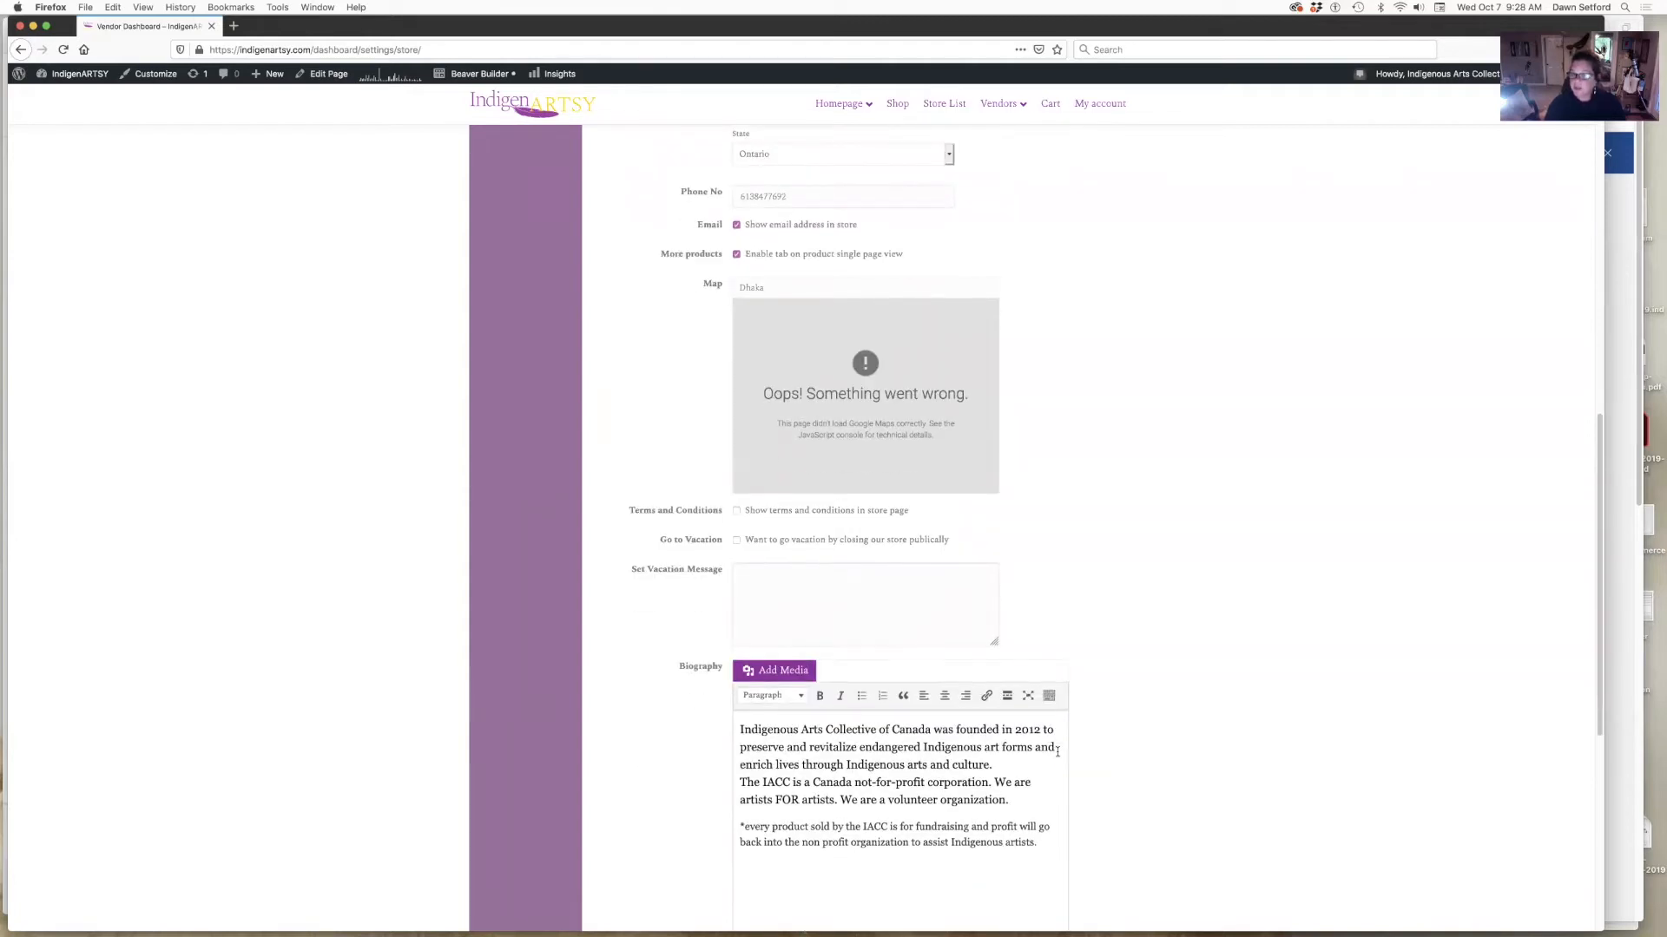
scroll(837, 460, "down", 2)
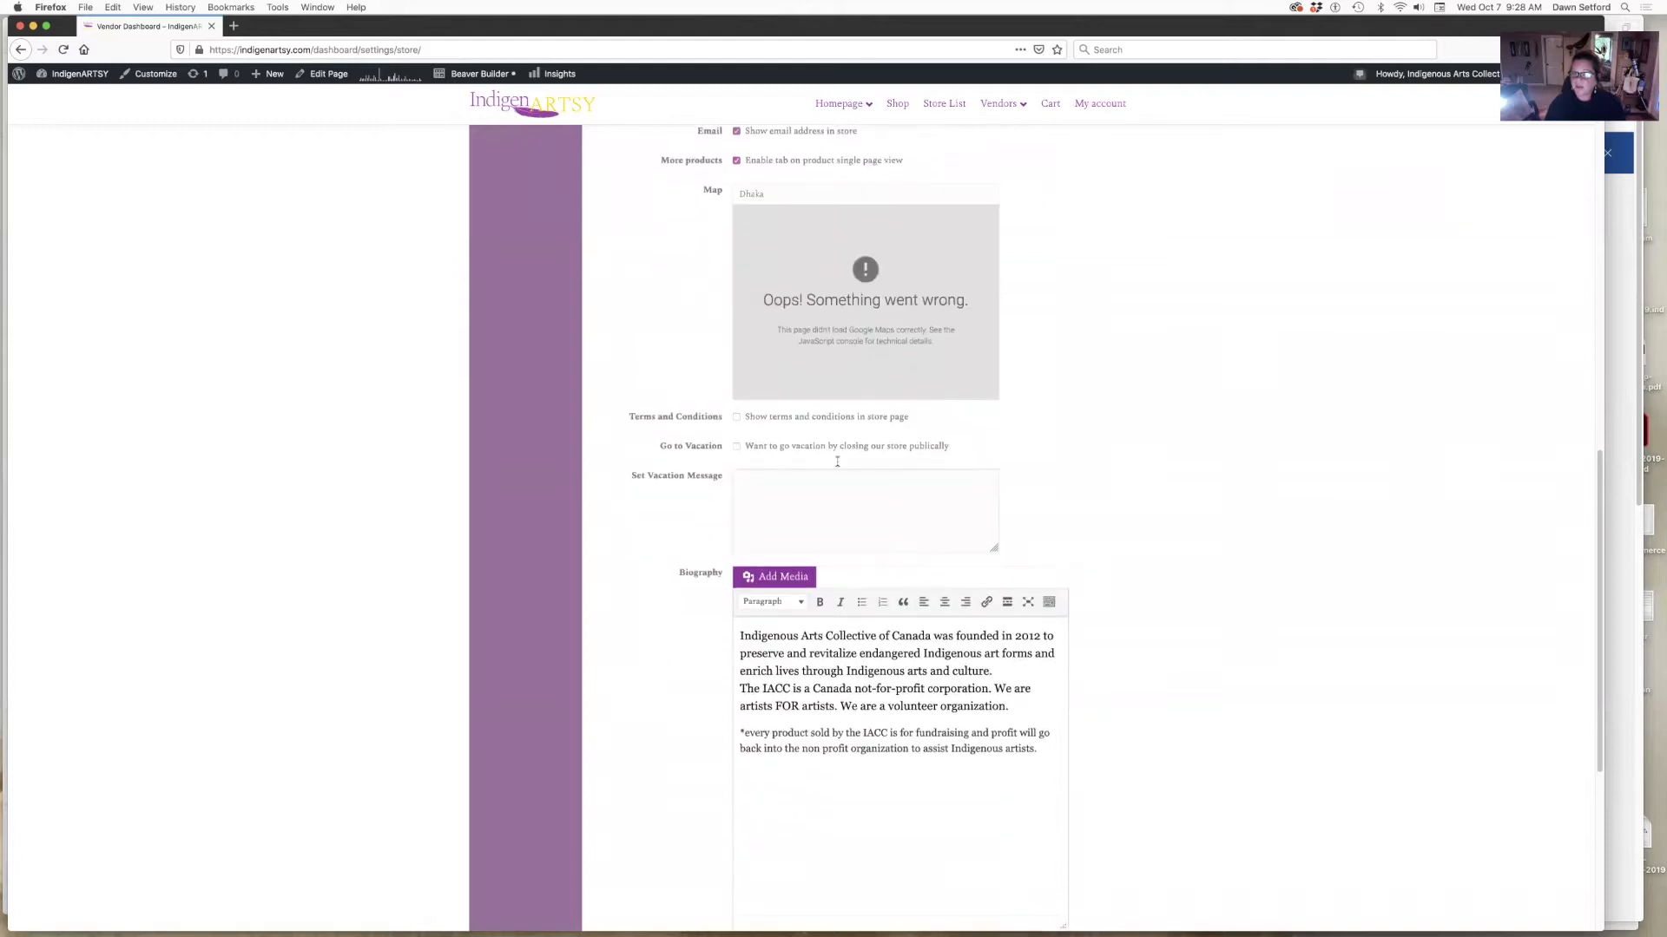
- Enable terms and conditions on the store page and point out the Go to Vacation option
left_click(737, 417)
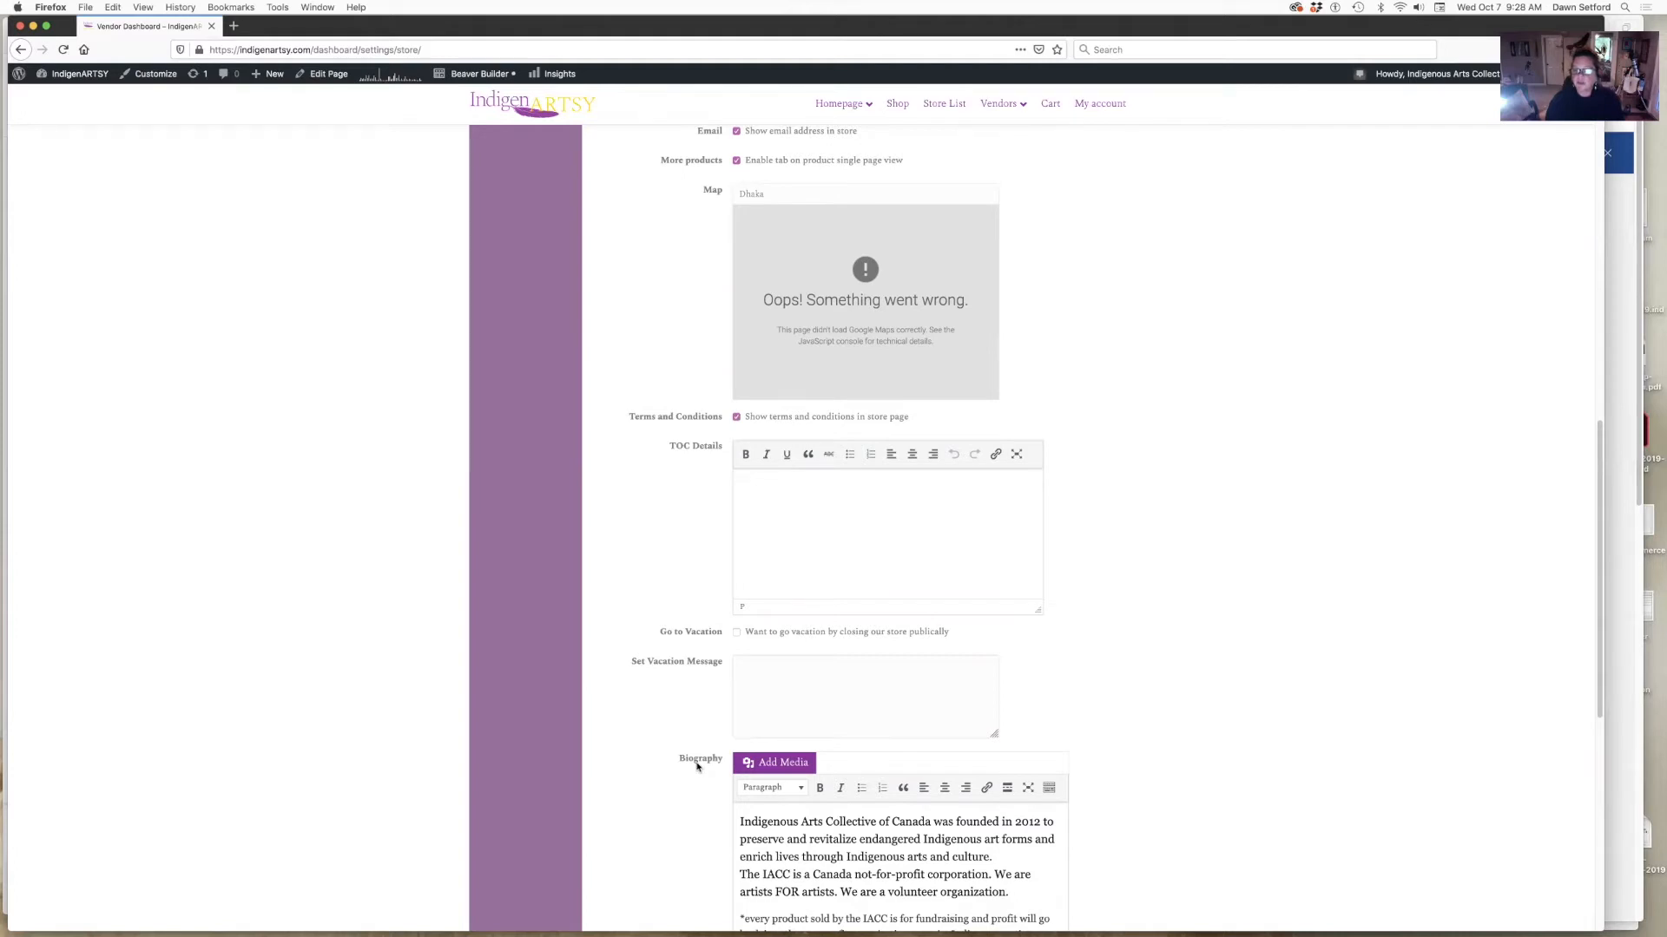
scroll(697, 767, "up", 3)
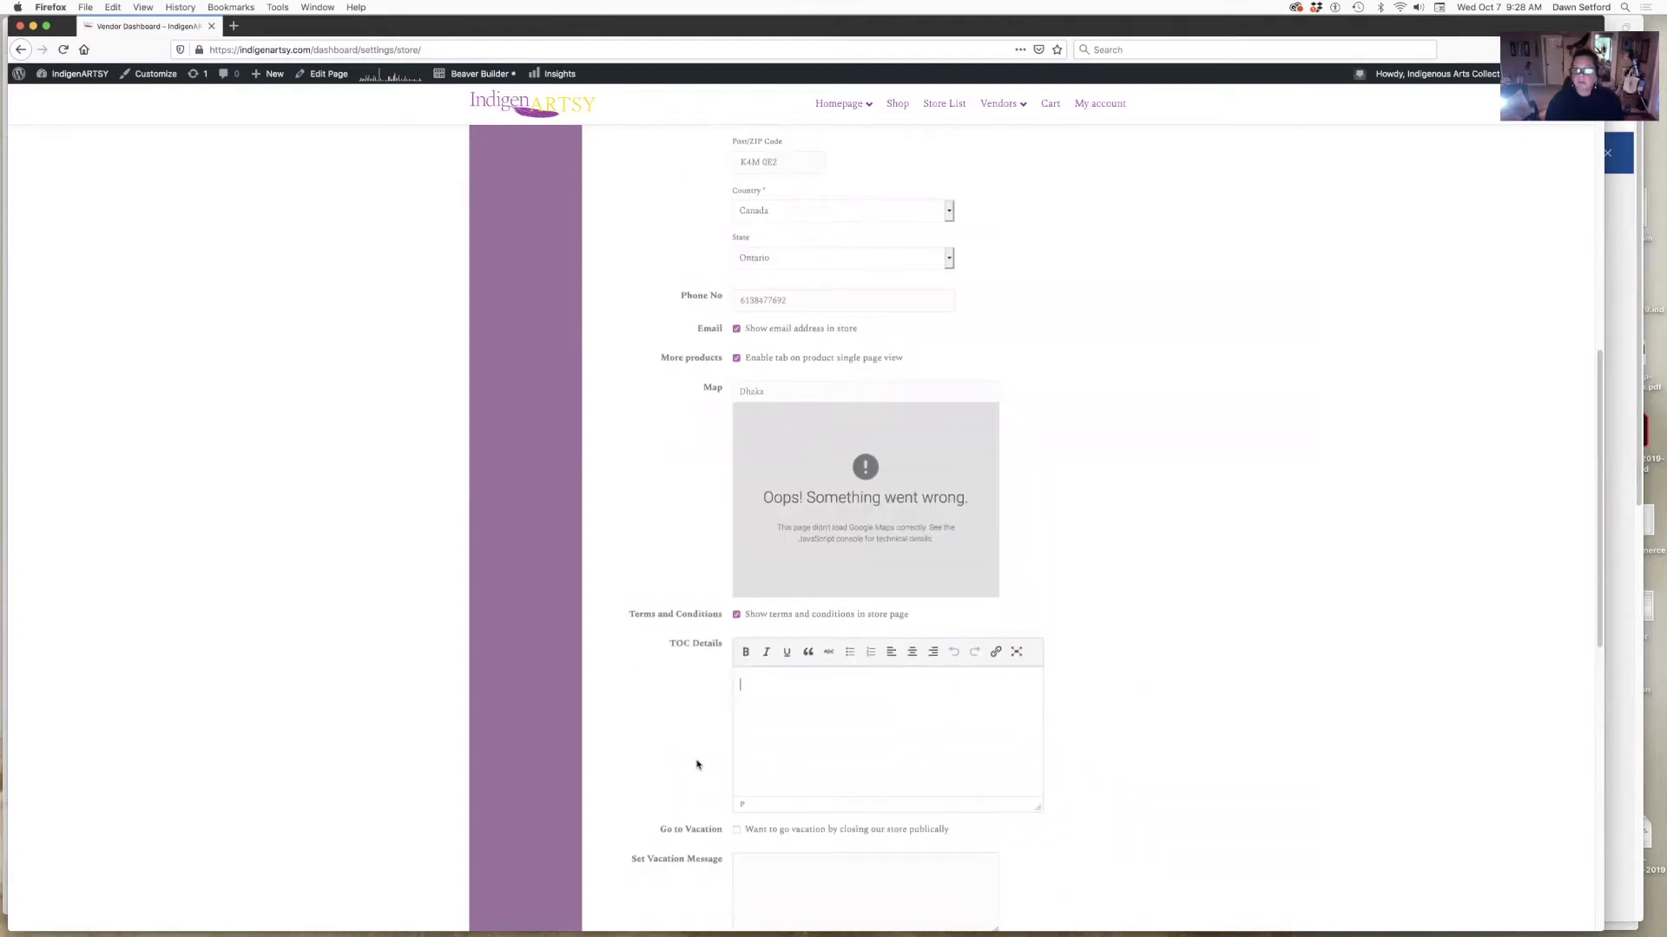
scroll(697, 765, "down", 2)
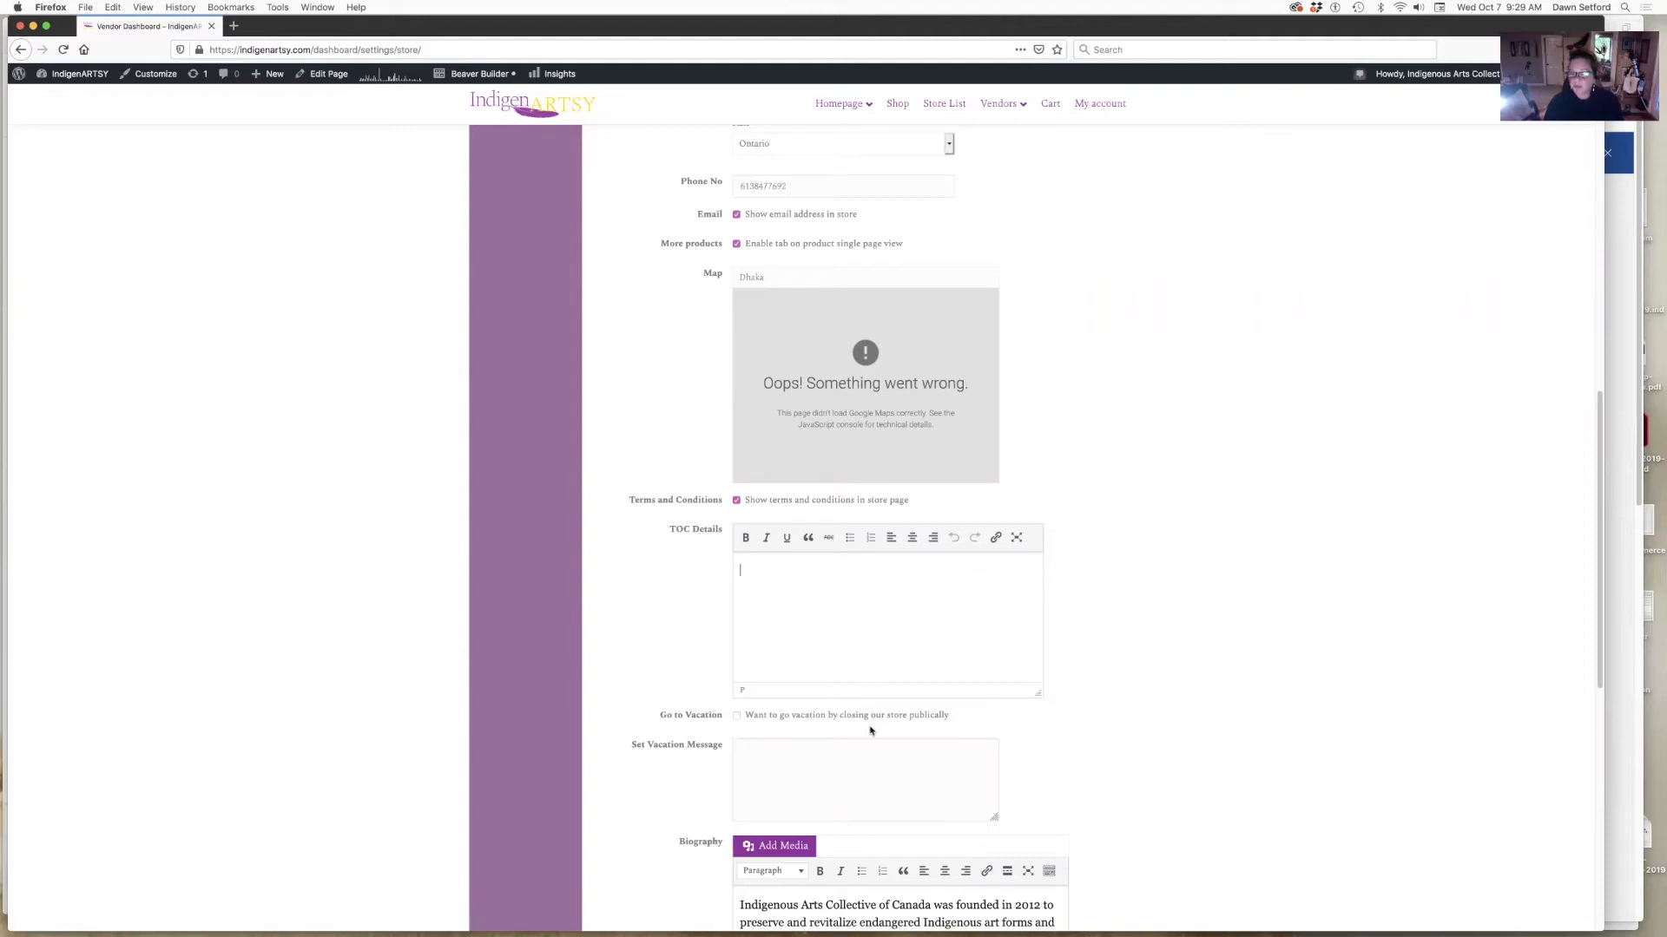
scroll(872, 733, "down", 5)
left_click_drag(659, 425, 727, 426)
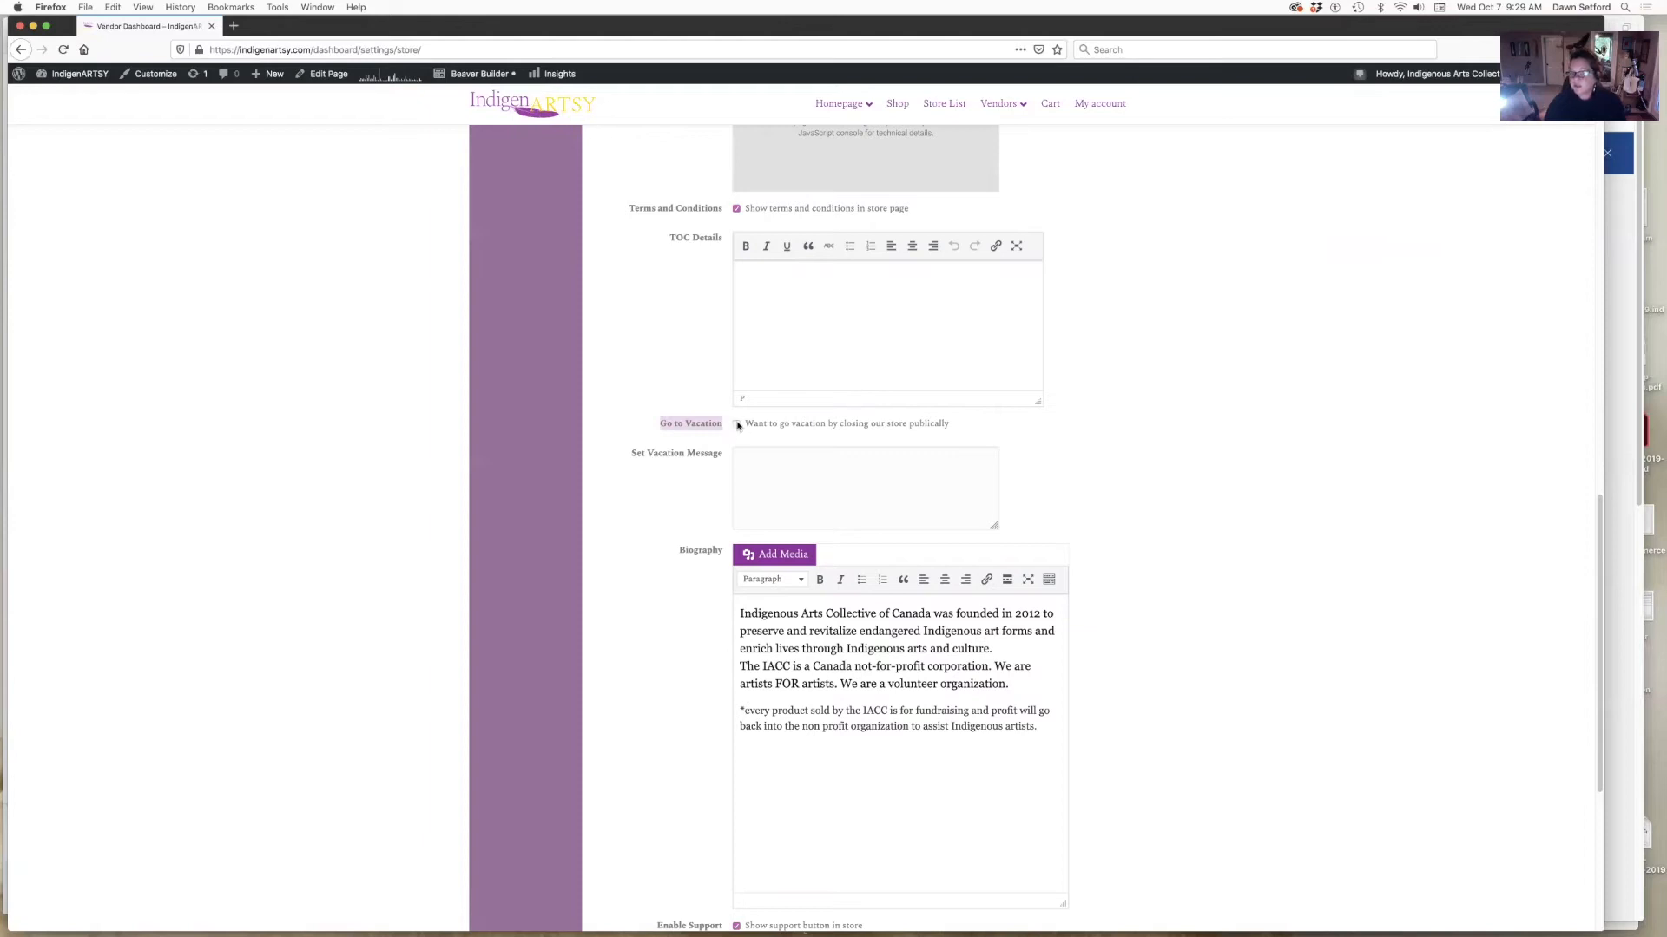
- Tick Go to Vacation and begin the message 'I'm closed until Nov 7, come back'
left_click(737, 425)
left_click(781, 499)
type("I'm")
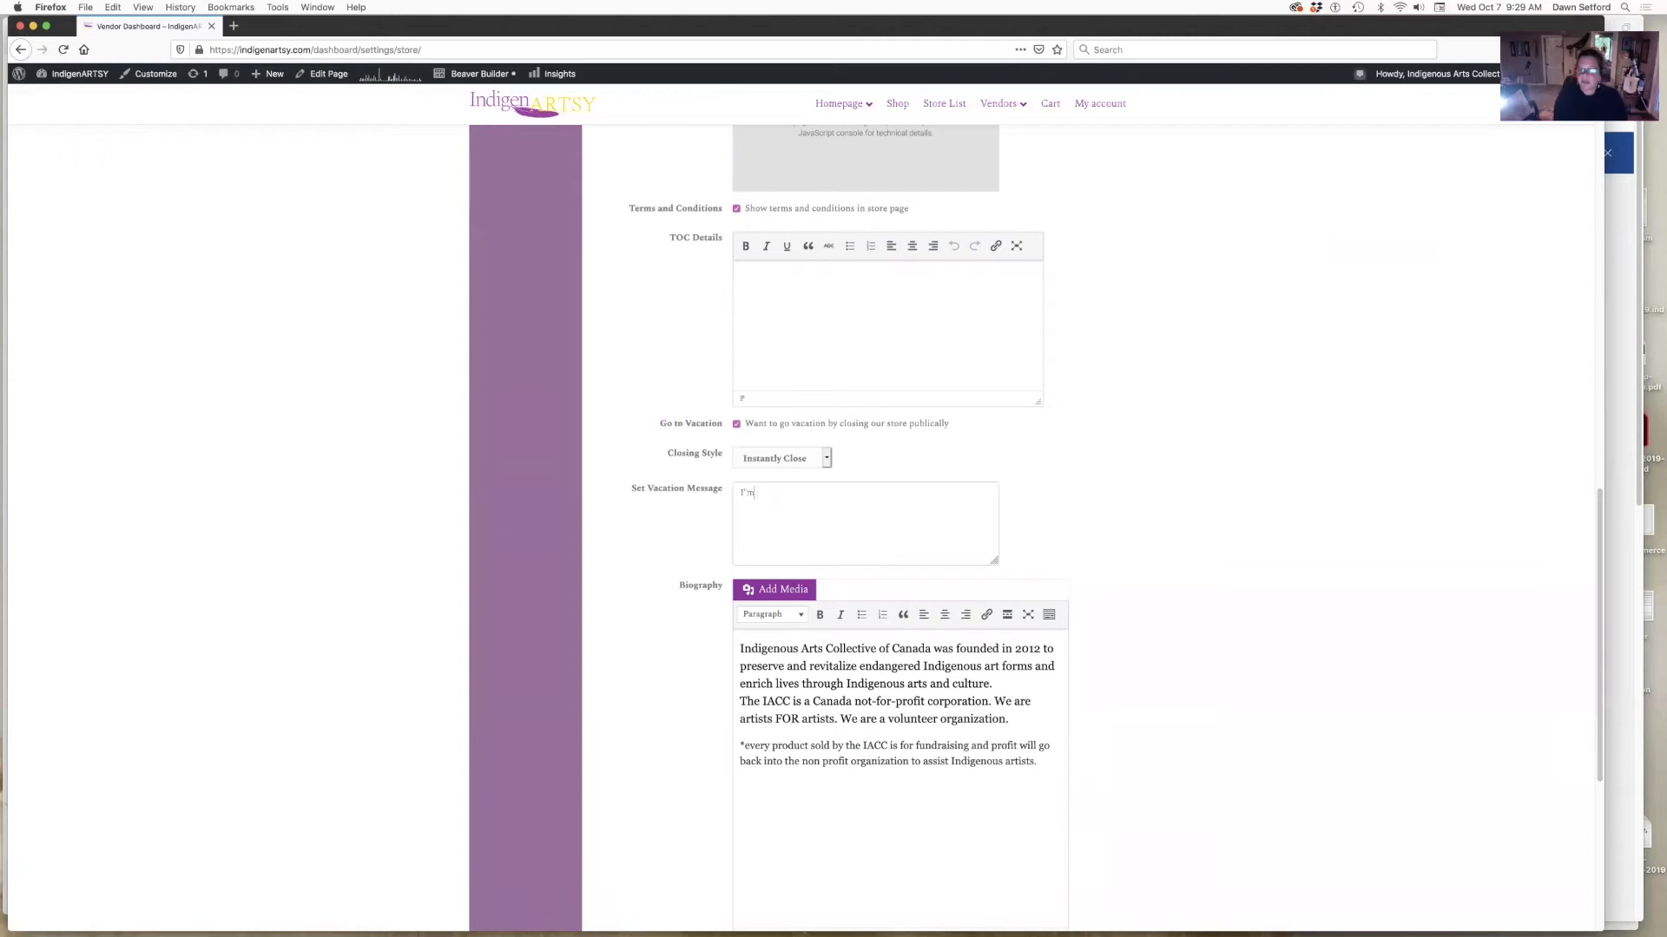
type(" close")
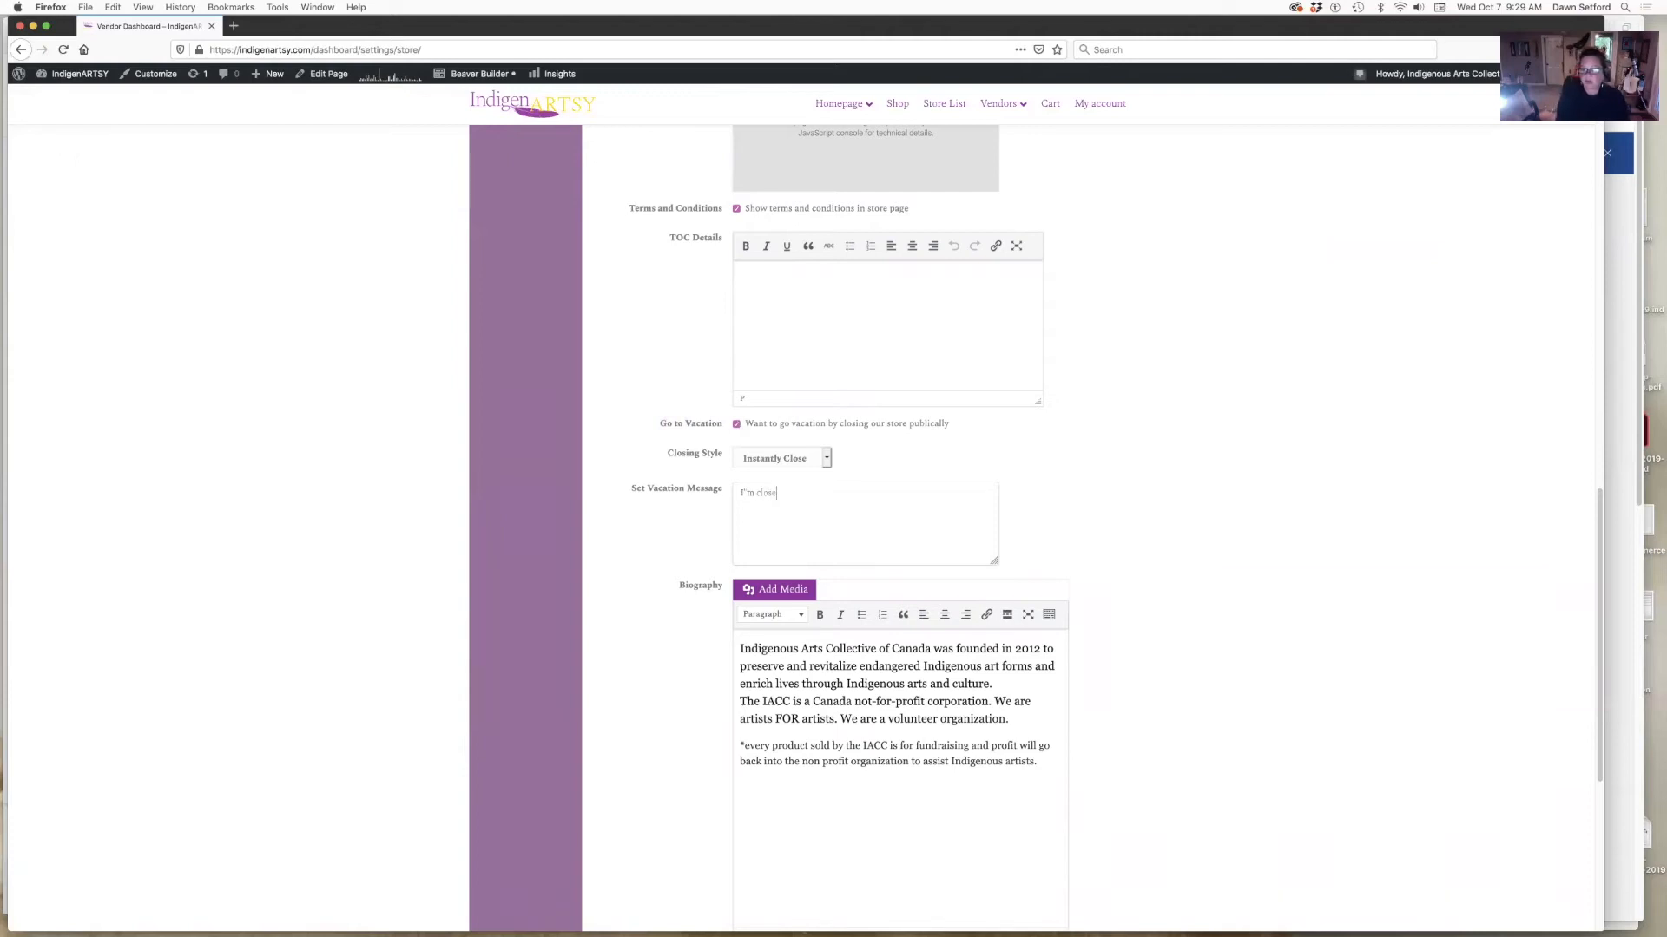
type("d until Nov 7, come back")
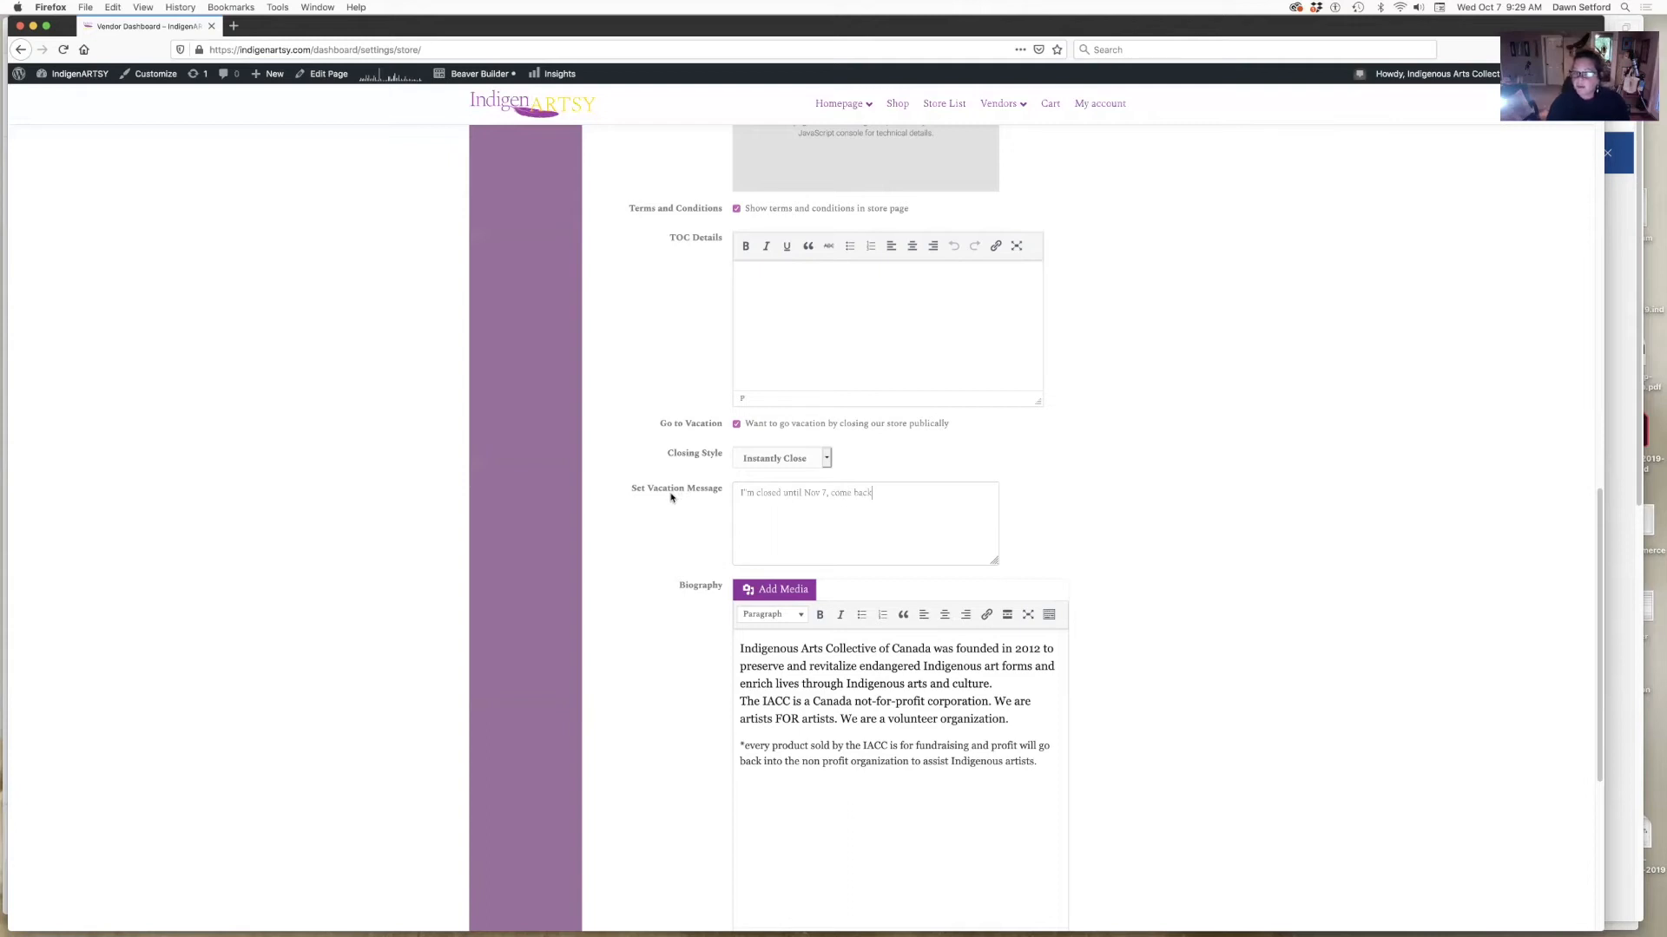
- Untick Go to Vacation, keeping the closing style unchanged, and save the store settings
left_click(751, 459)
left_click(916, 458)
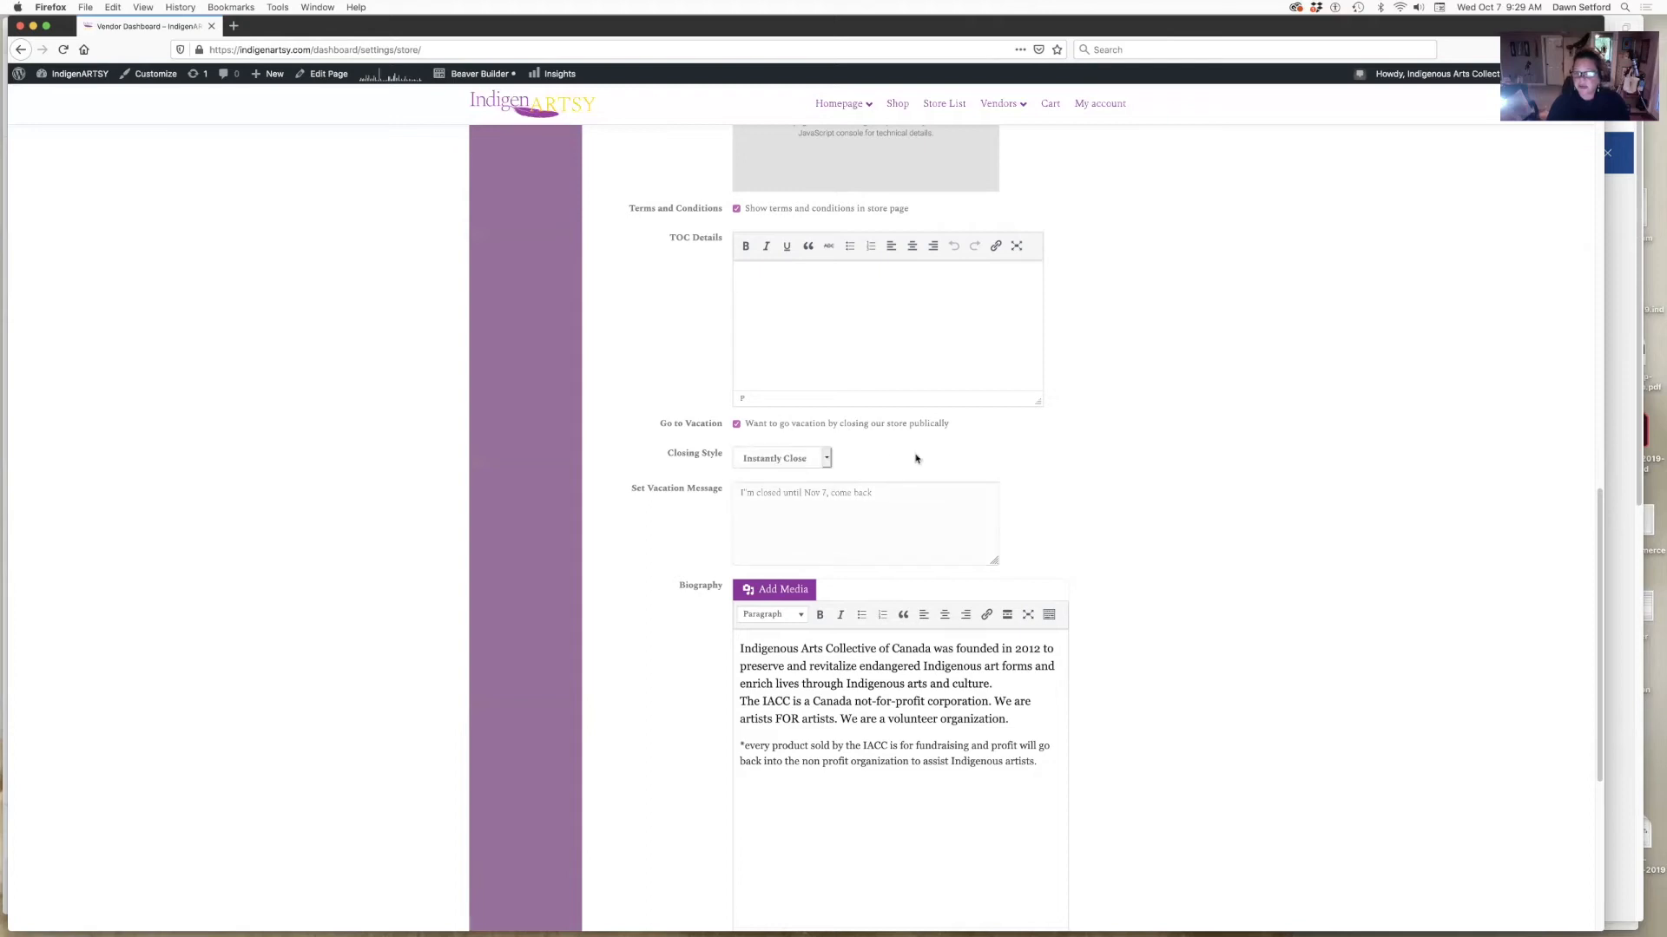
left_click(737, 424)
left_click(826, 580)
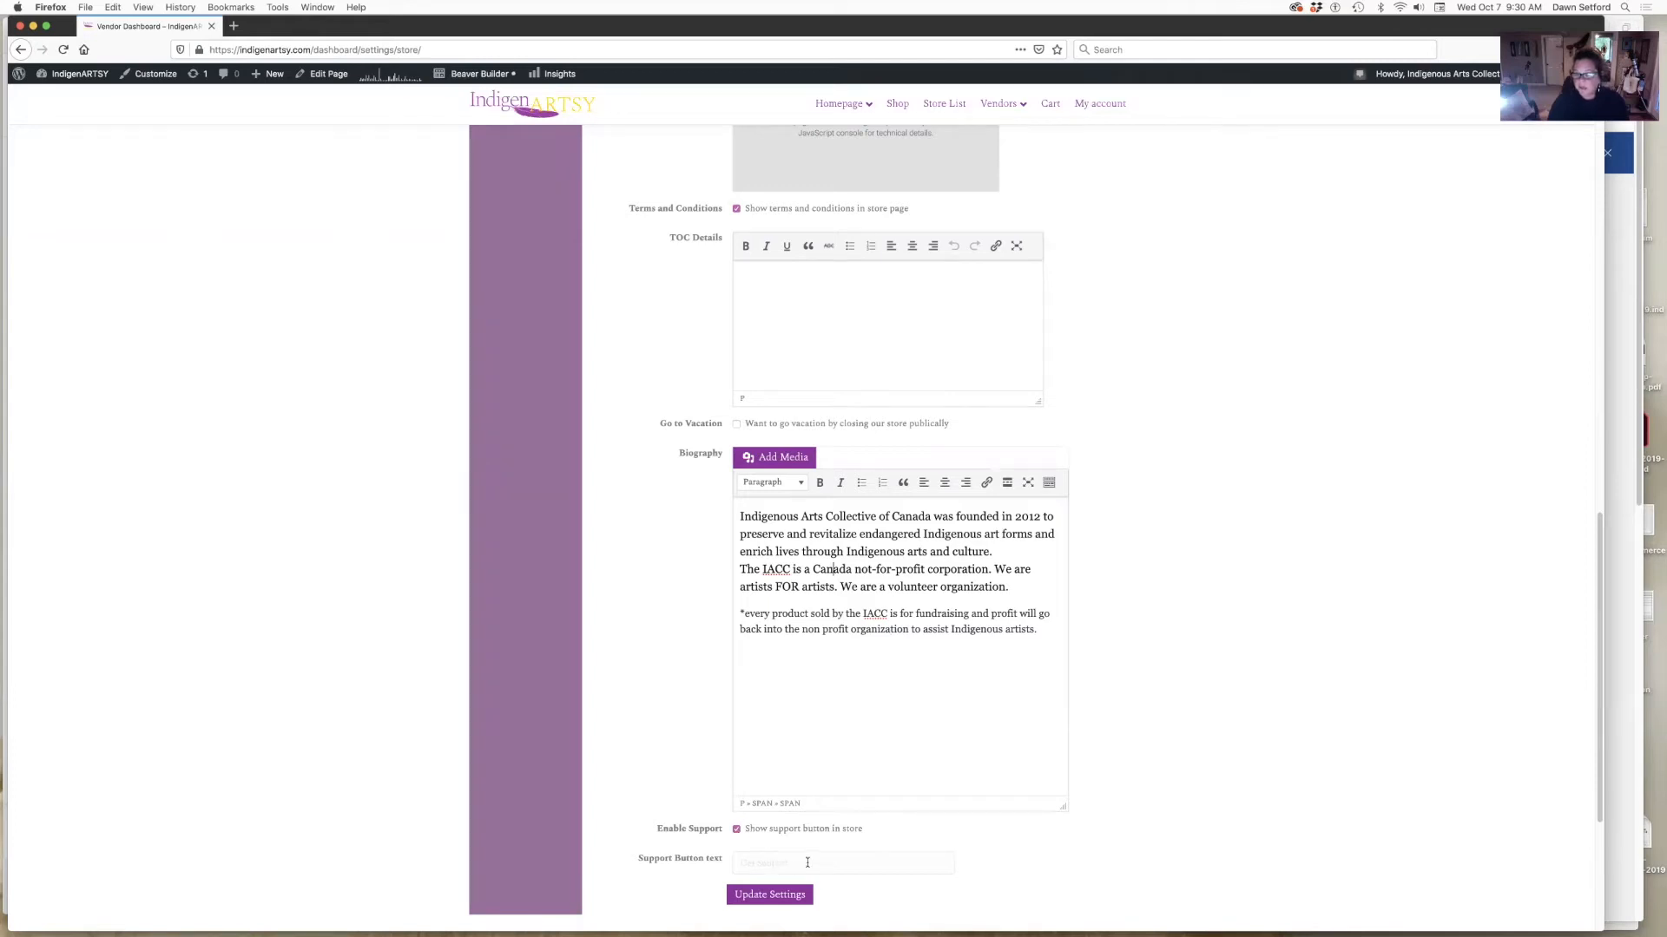
left_click(763, 889)
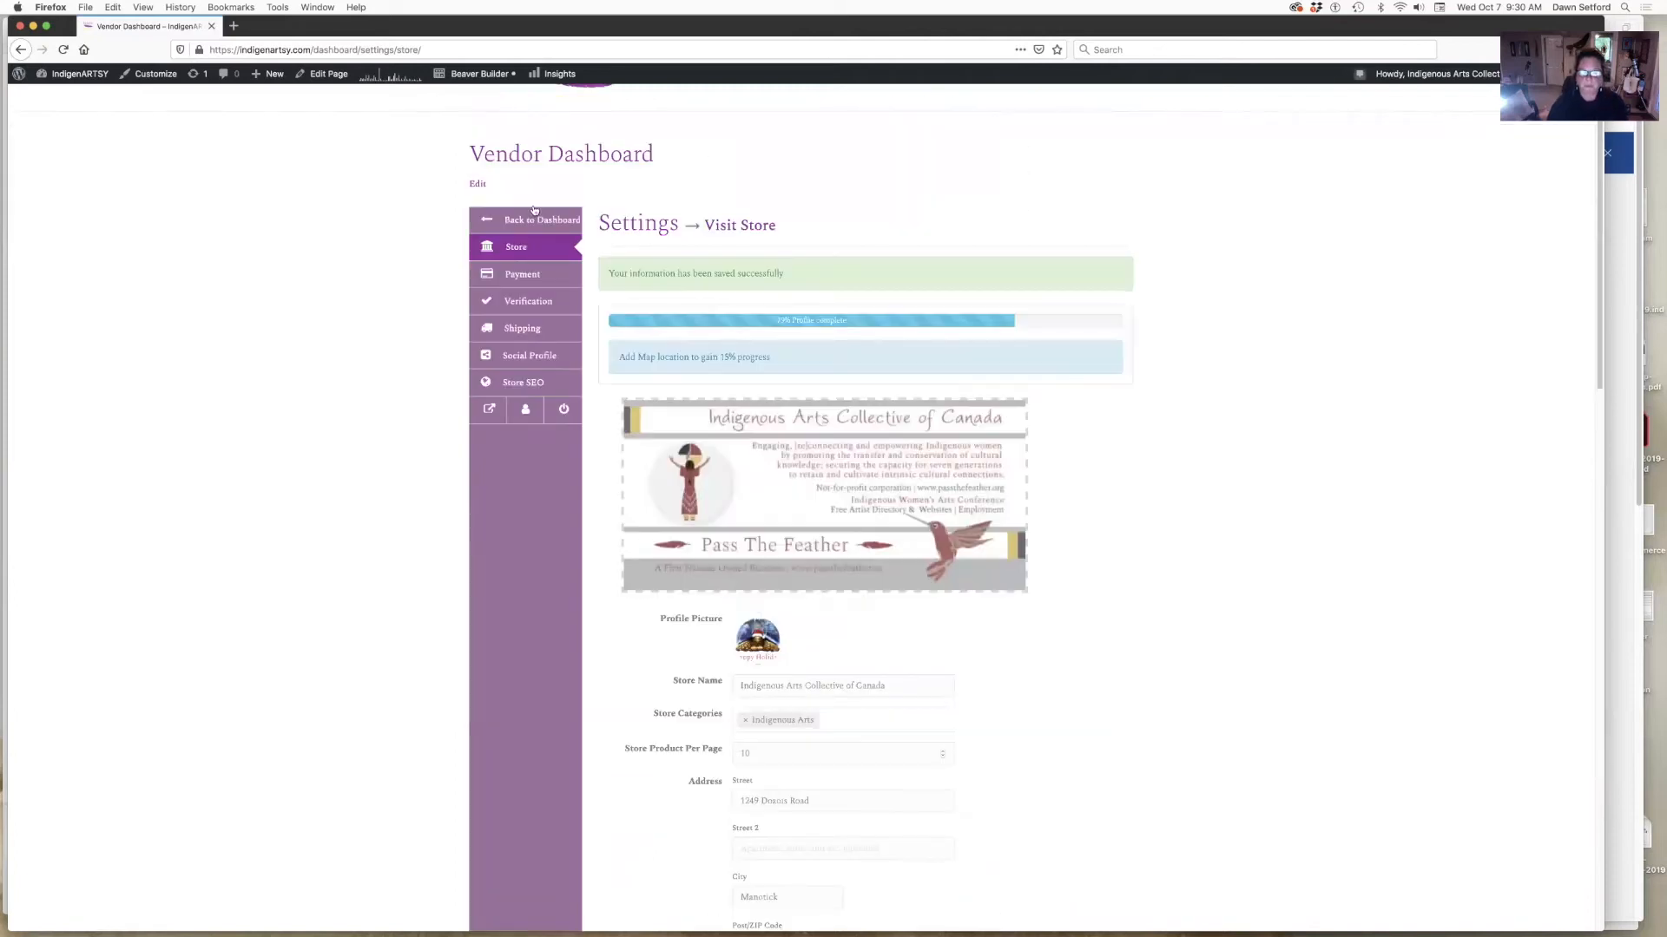
left_click(518, 273)
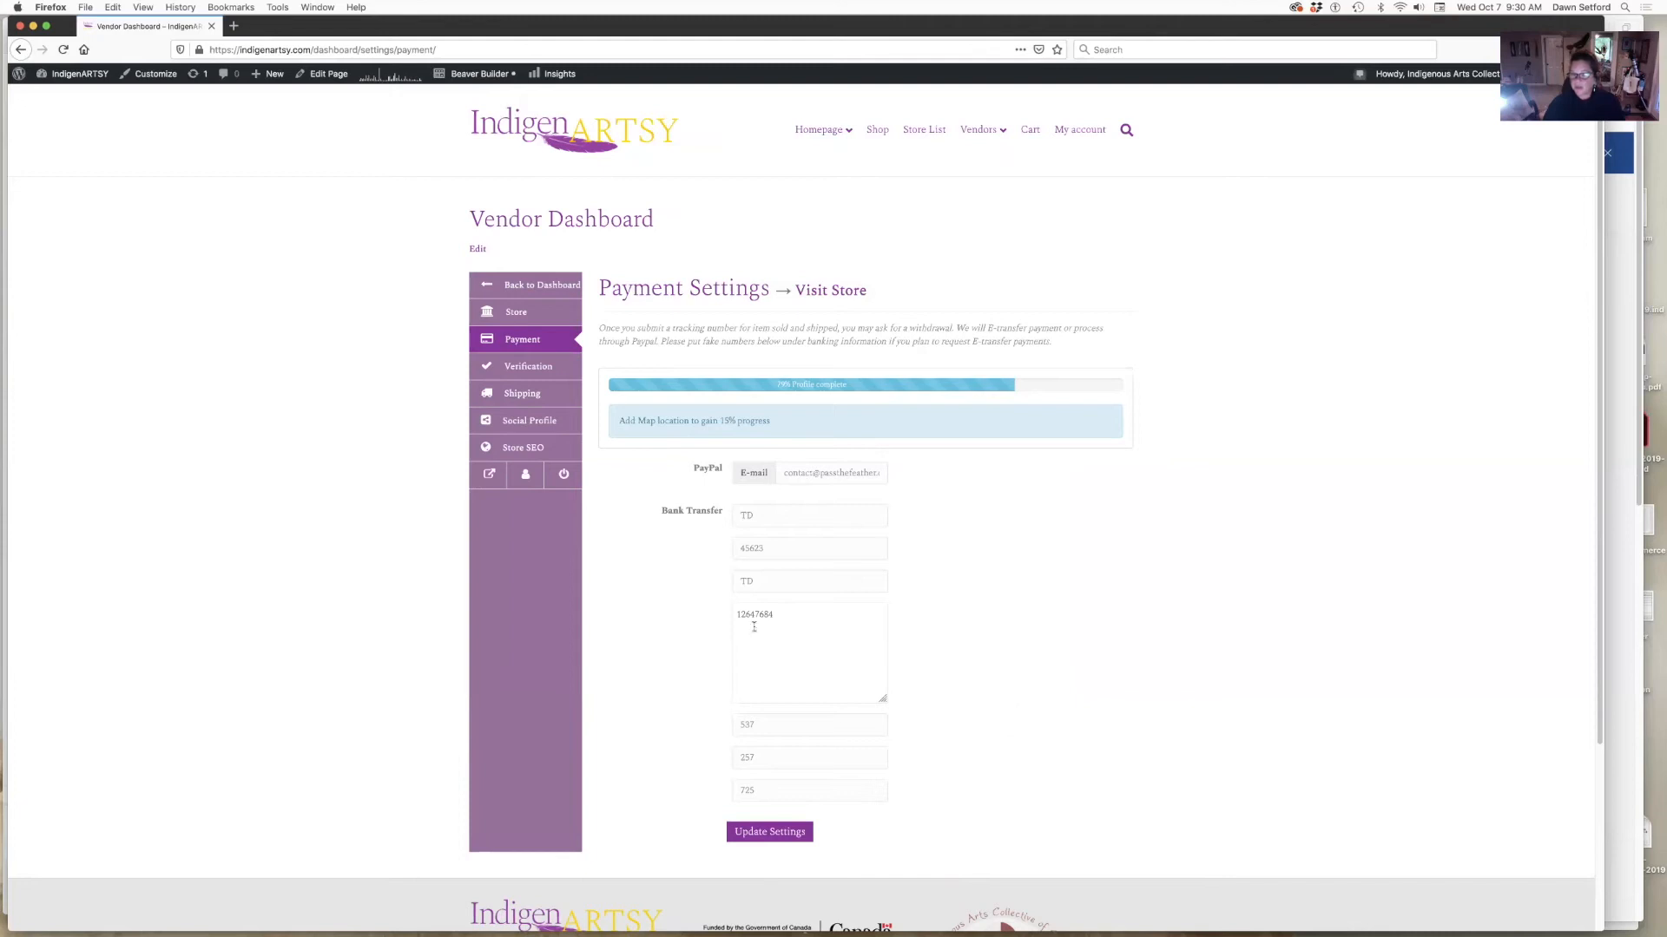
- Overwrite 'TD' in the first Bank Transfer field with the vendor's e-mail address and save
left_click_drag(692, 469, 720, 472)
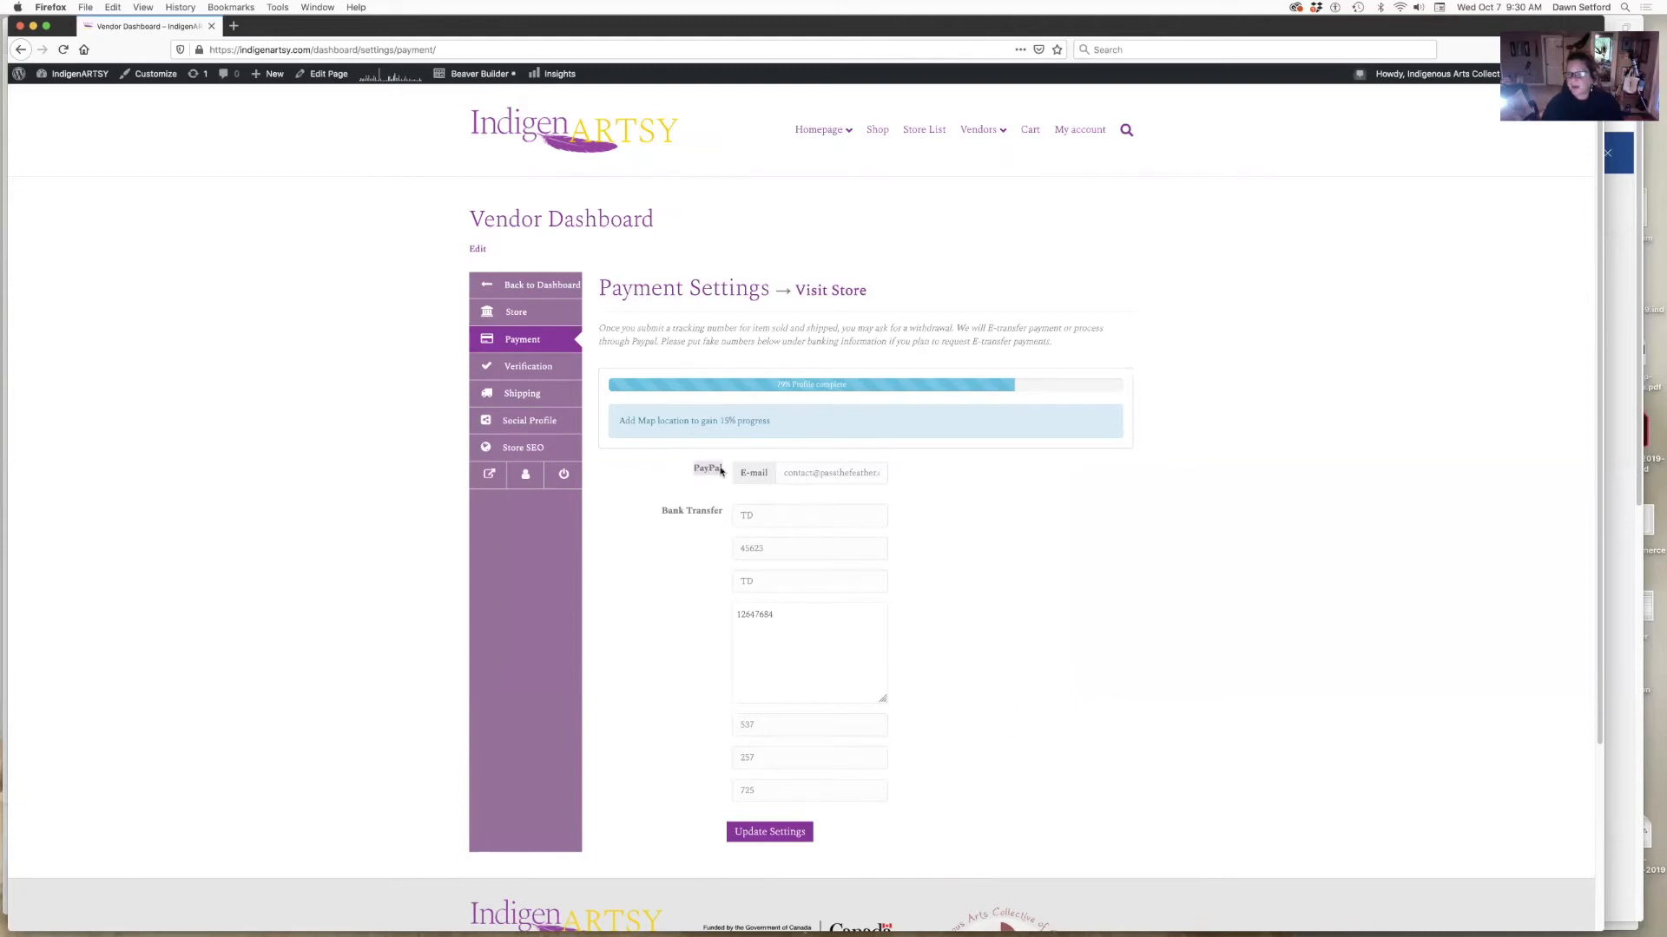
left_click(1036, 498)
double_click(748, 516)
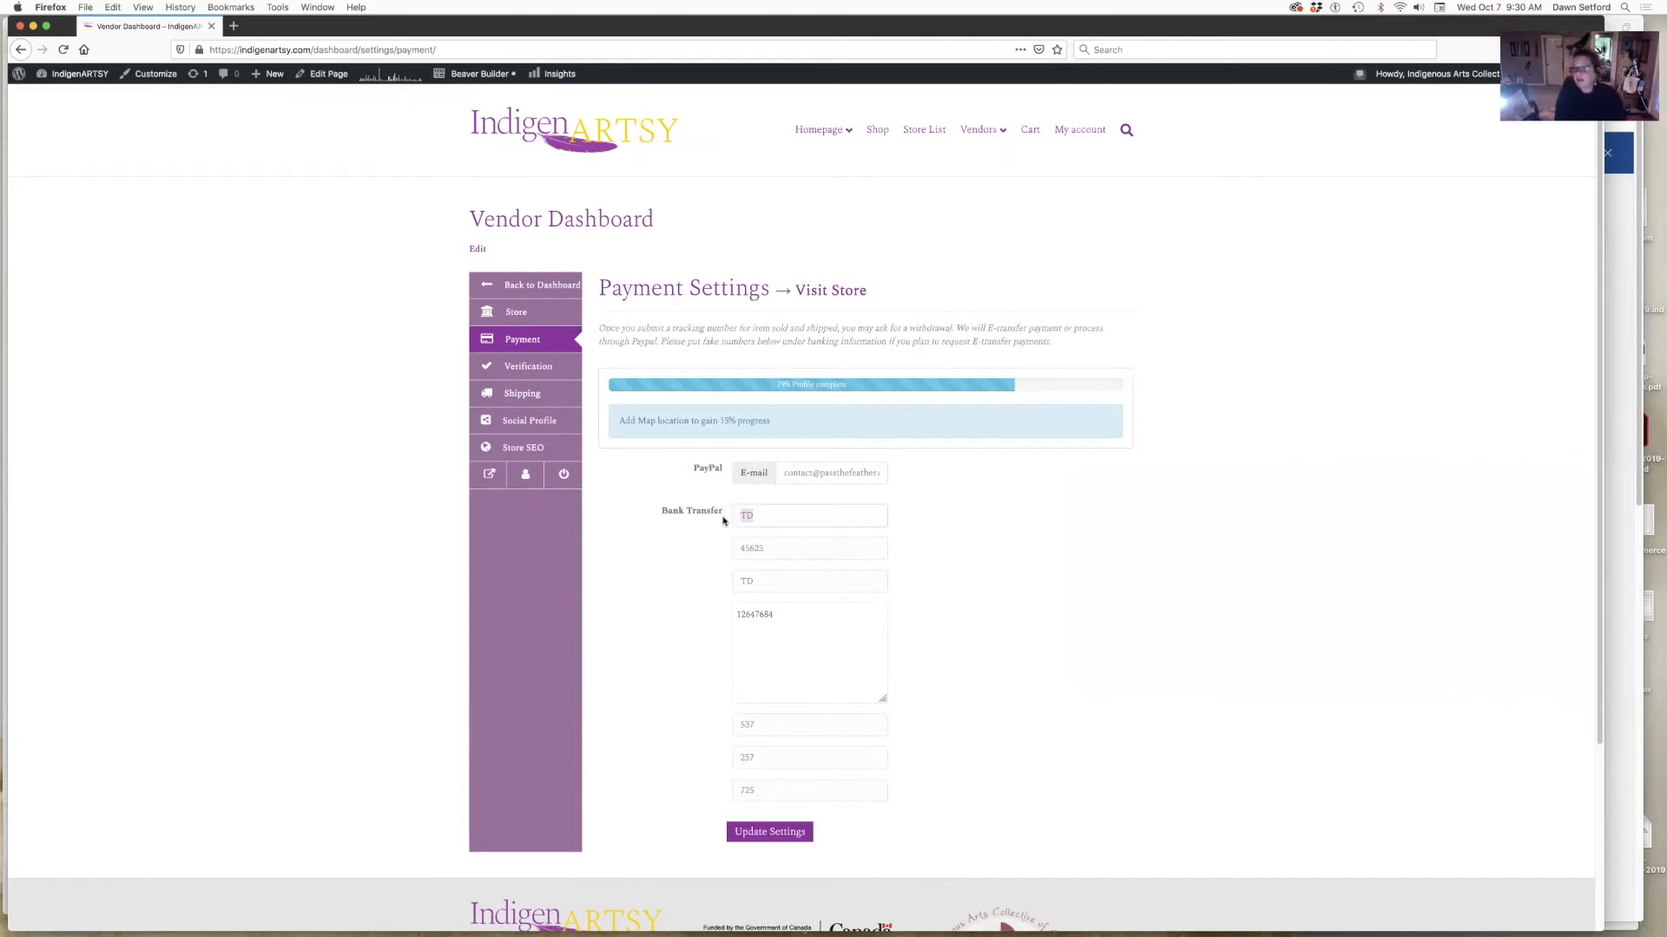
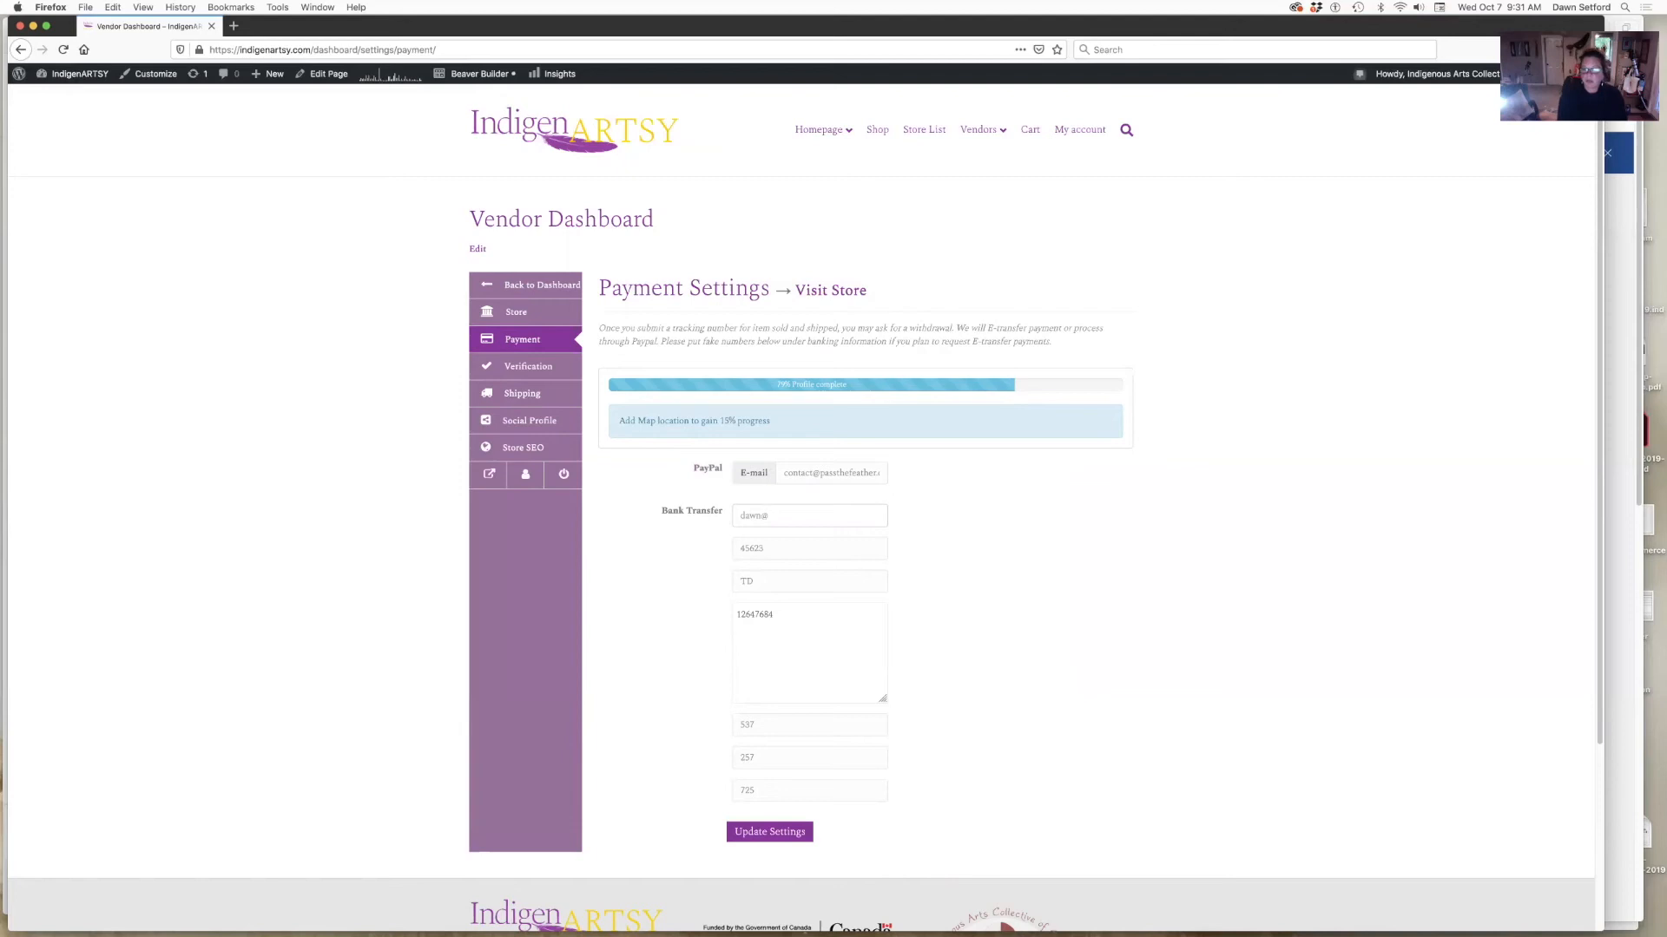
key("XF86AudioRaiseVolume")
key("XF86AudioRaiseVolume")
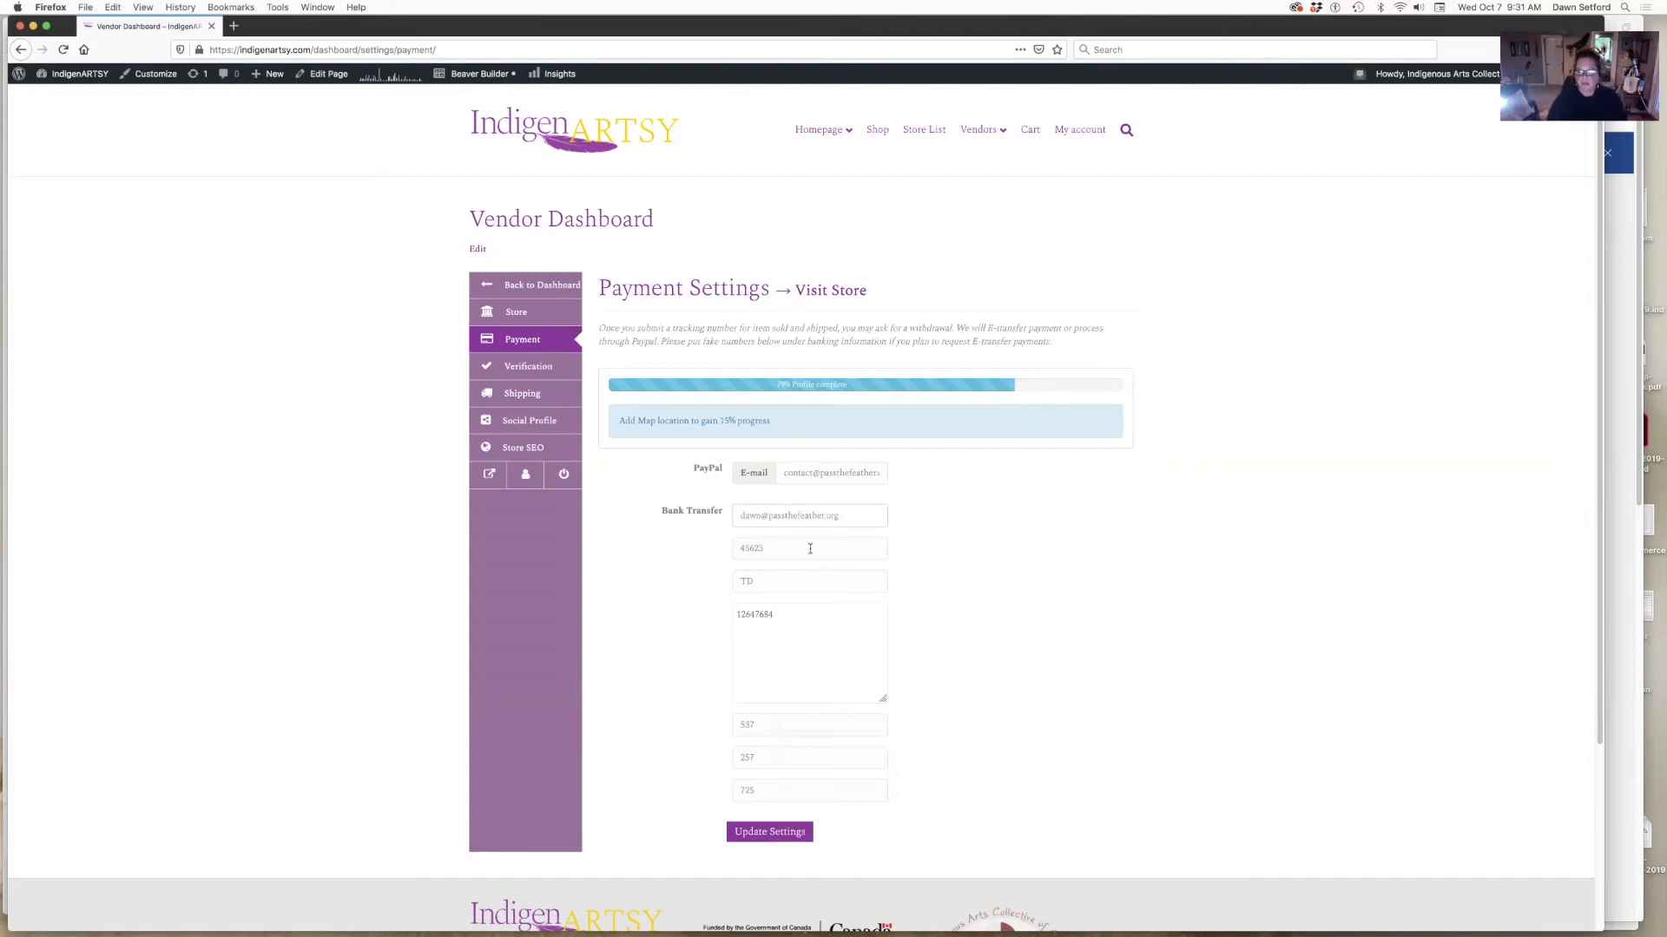
scroll(900, 639, "down", 2)
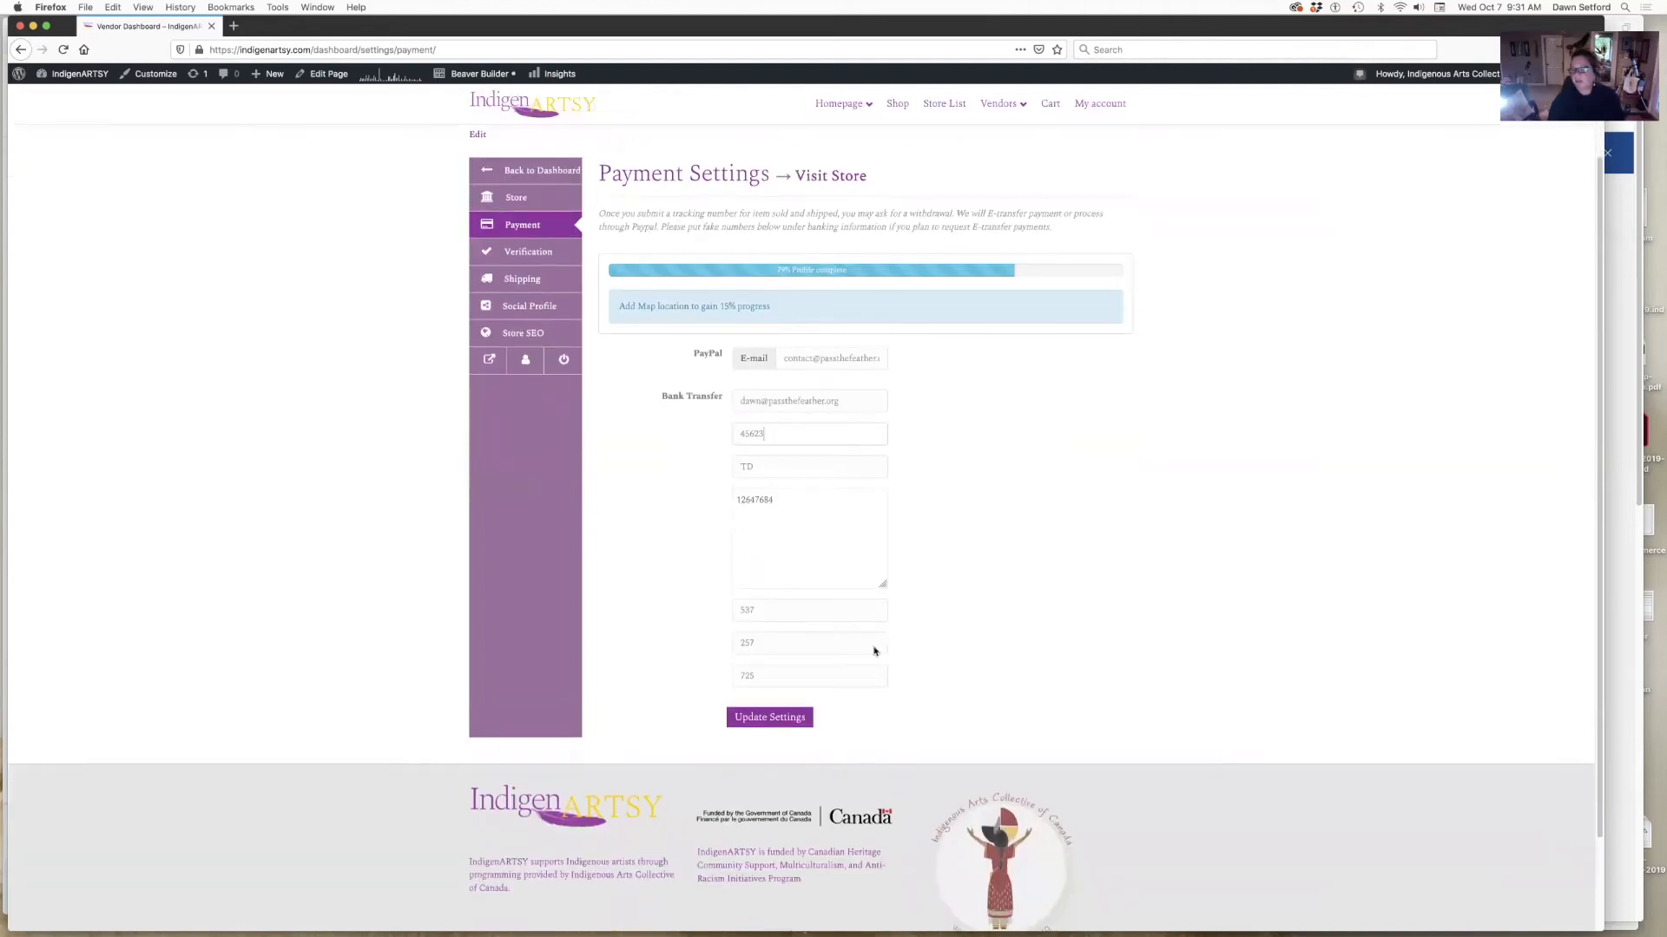
left_click(769, 717)
- Go to Verification and start ID Verification to reveal the ID type choices and photo upload
left_click(541, 308)
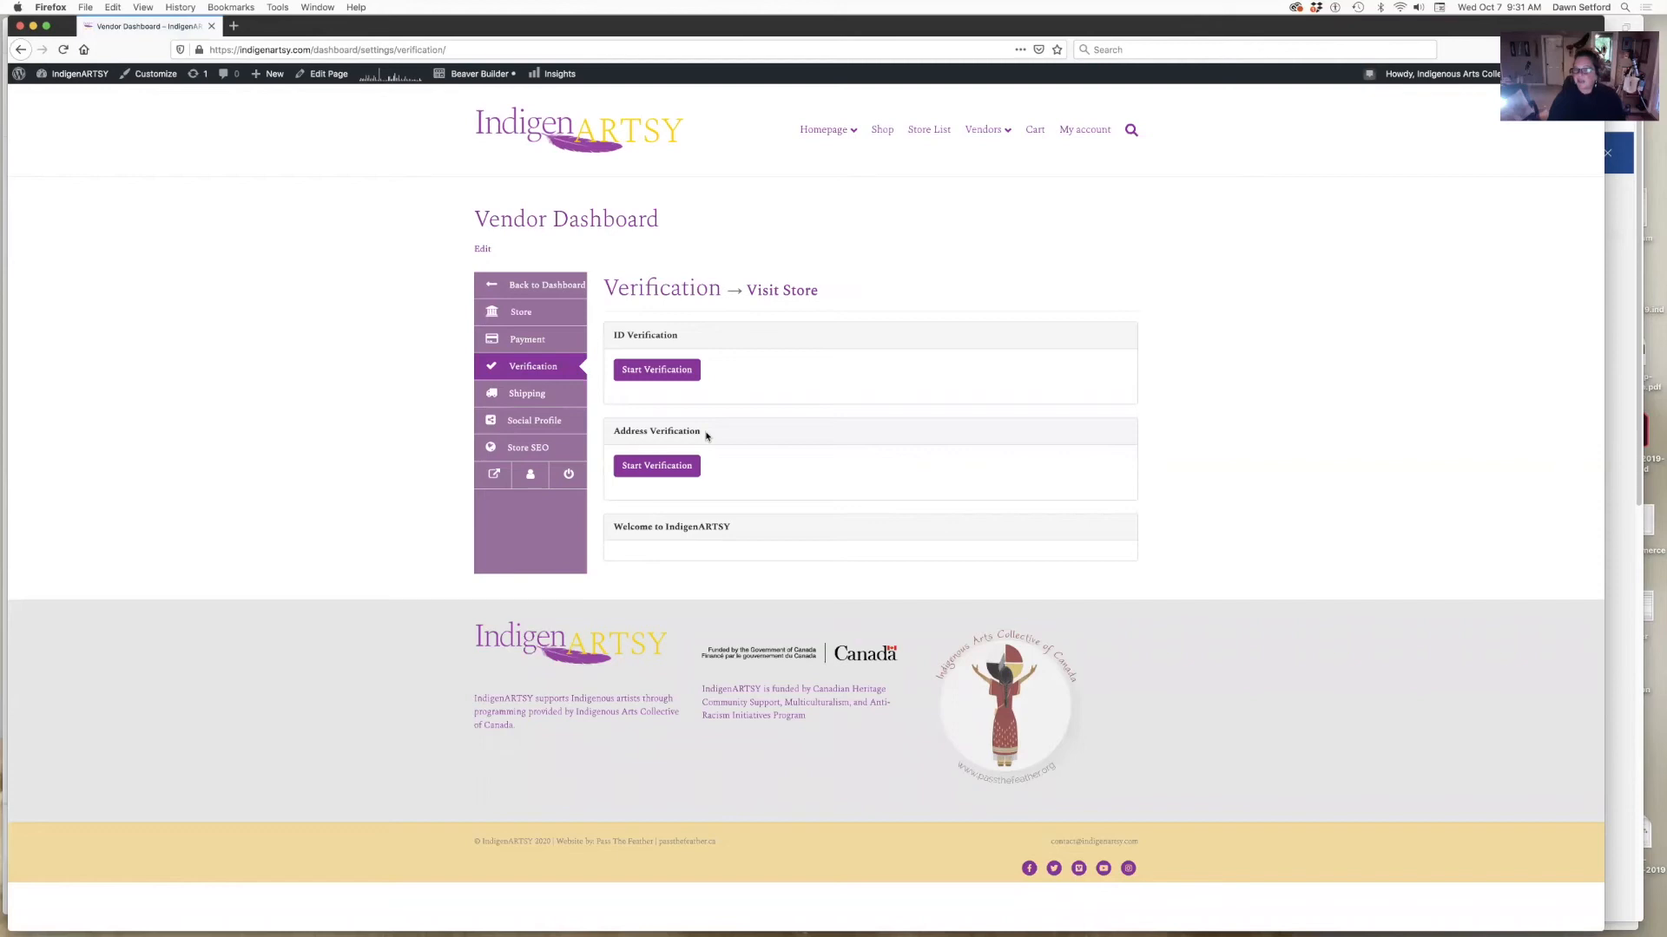
left_click(658, 372)
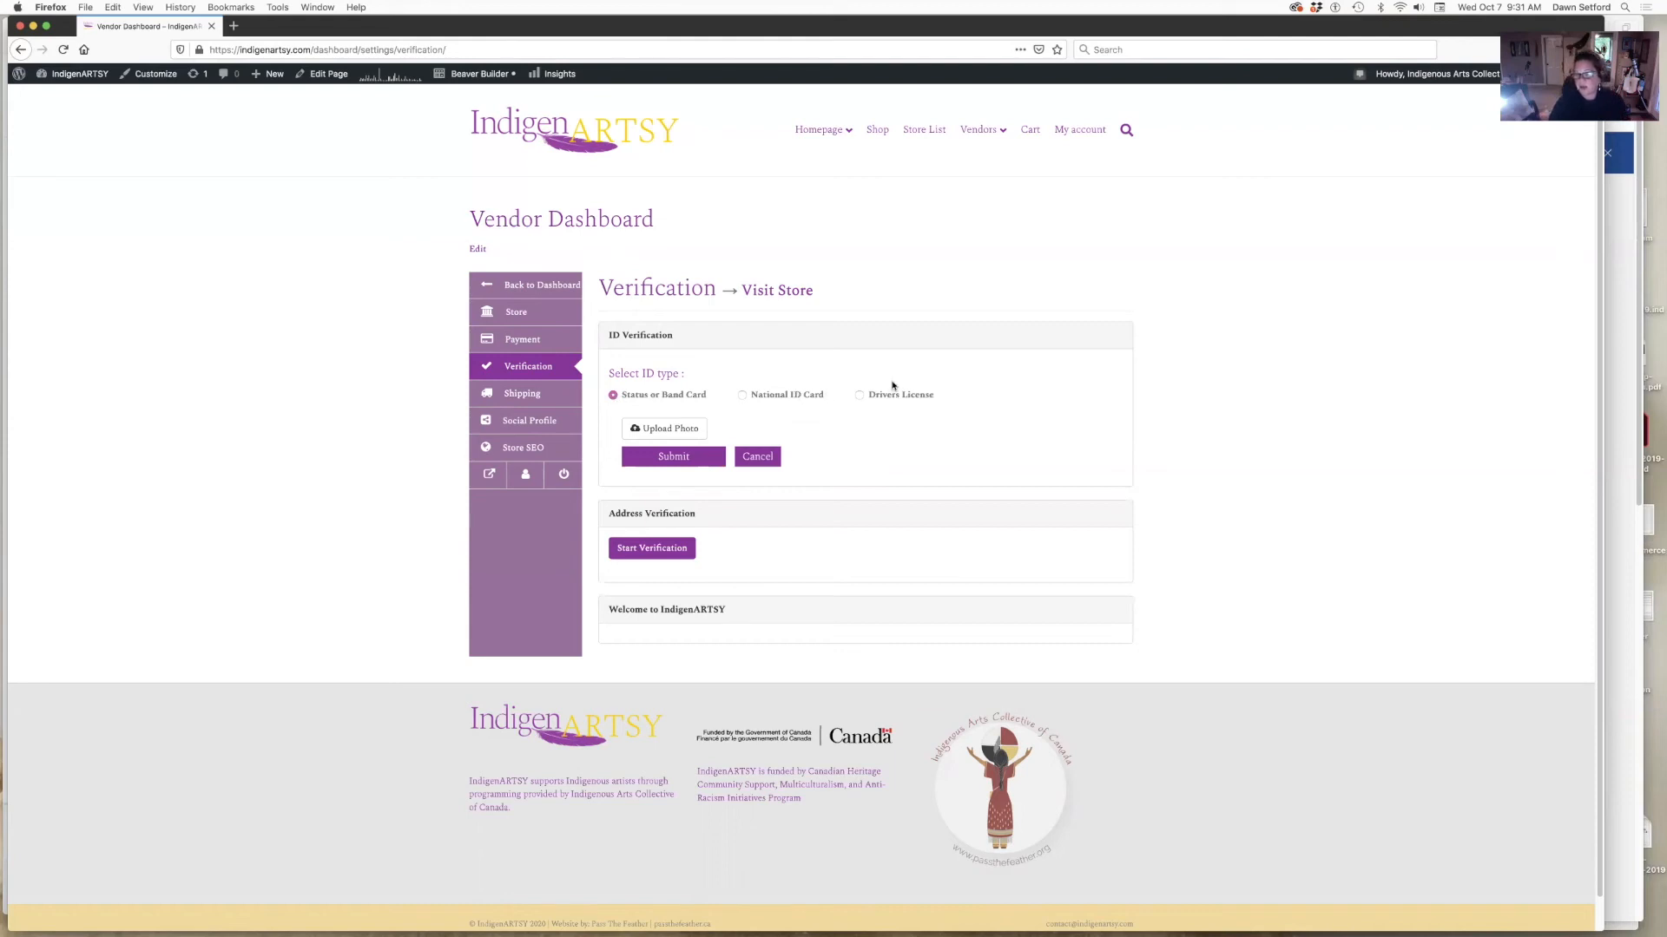
right_click(663, 387)
left_click(611, 429)
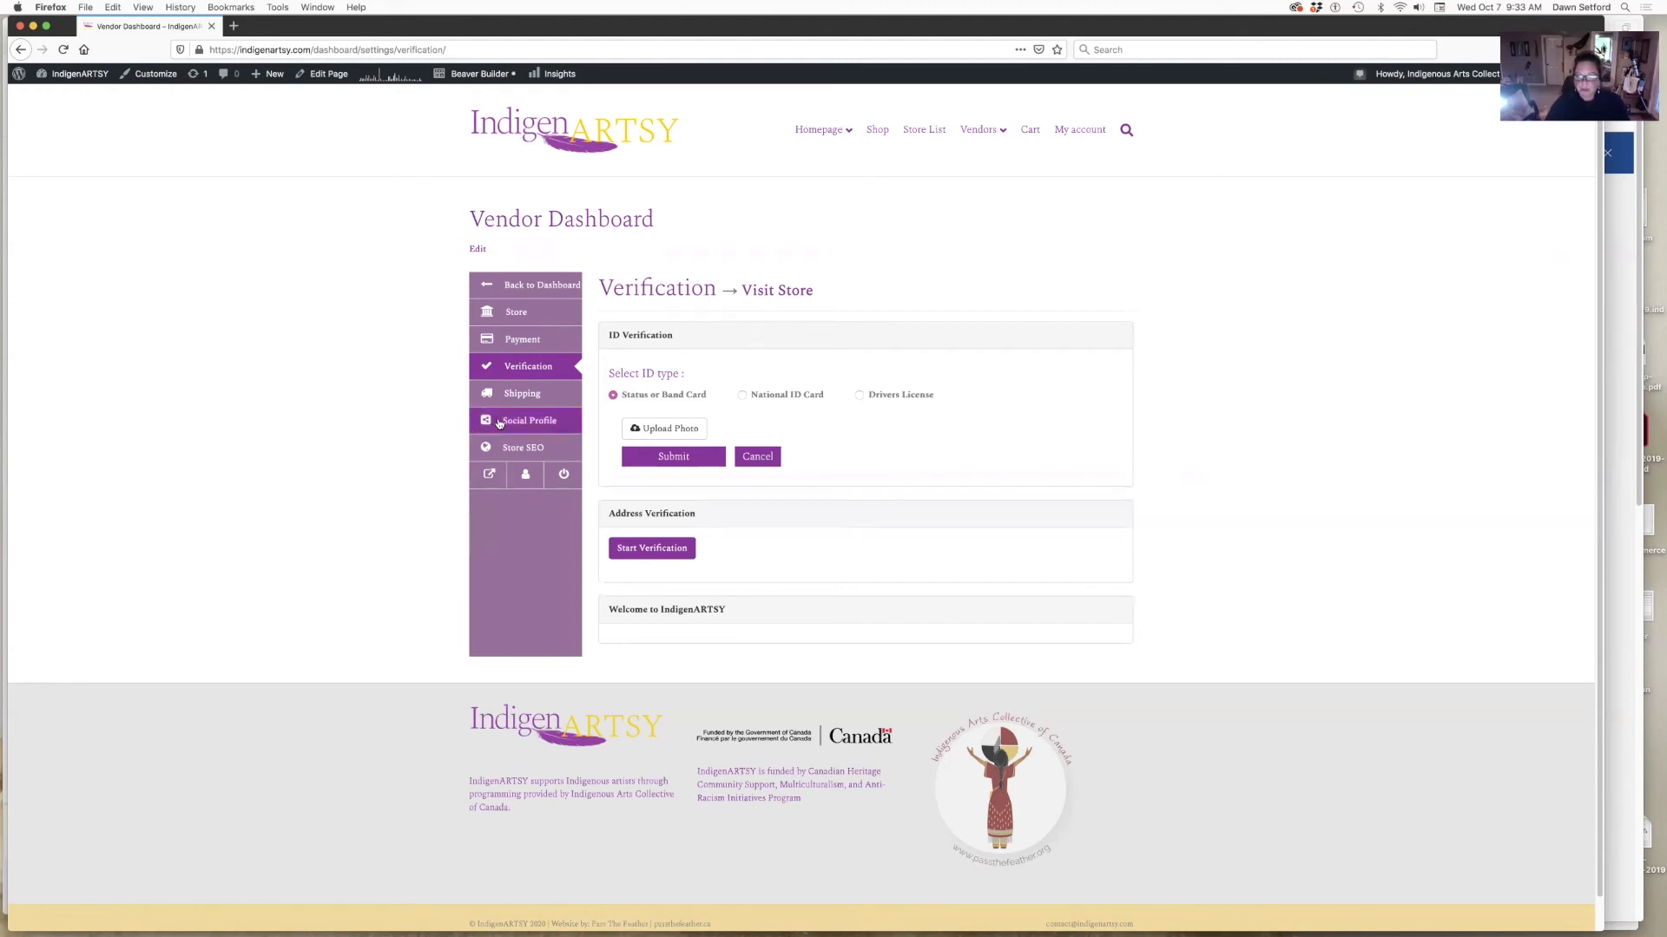
left_click(540, 422)
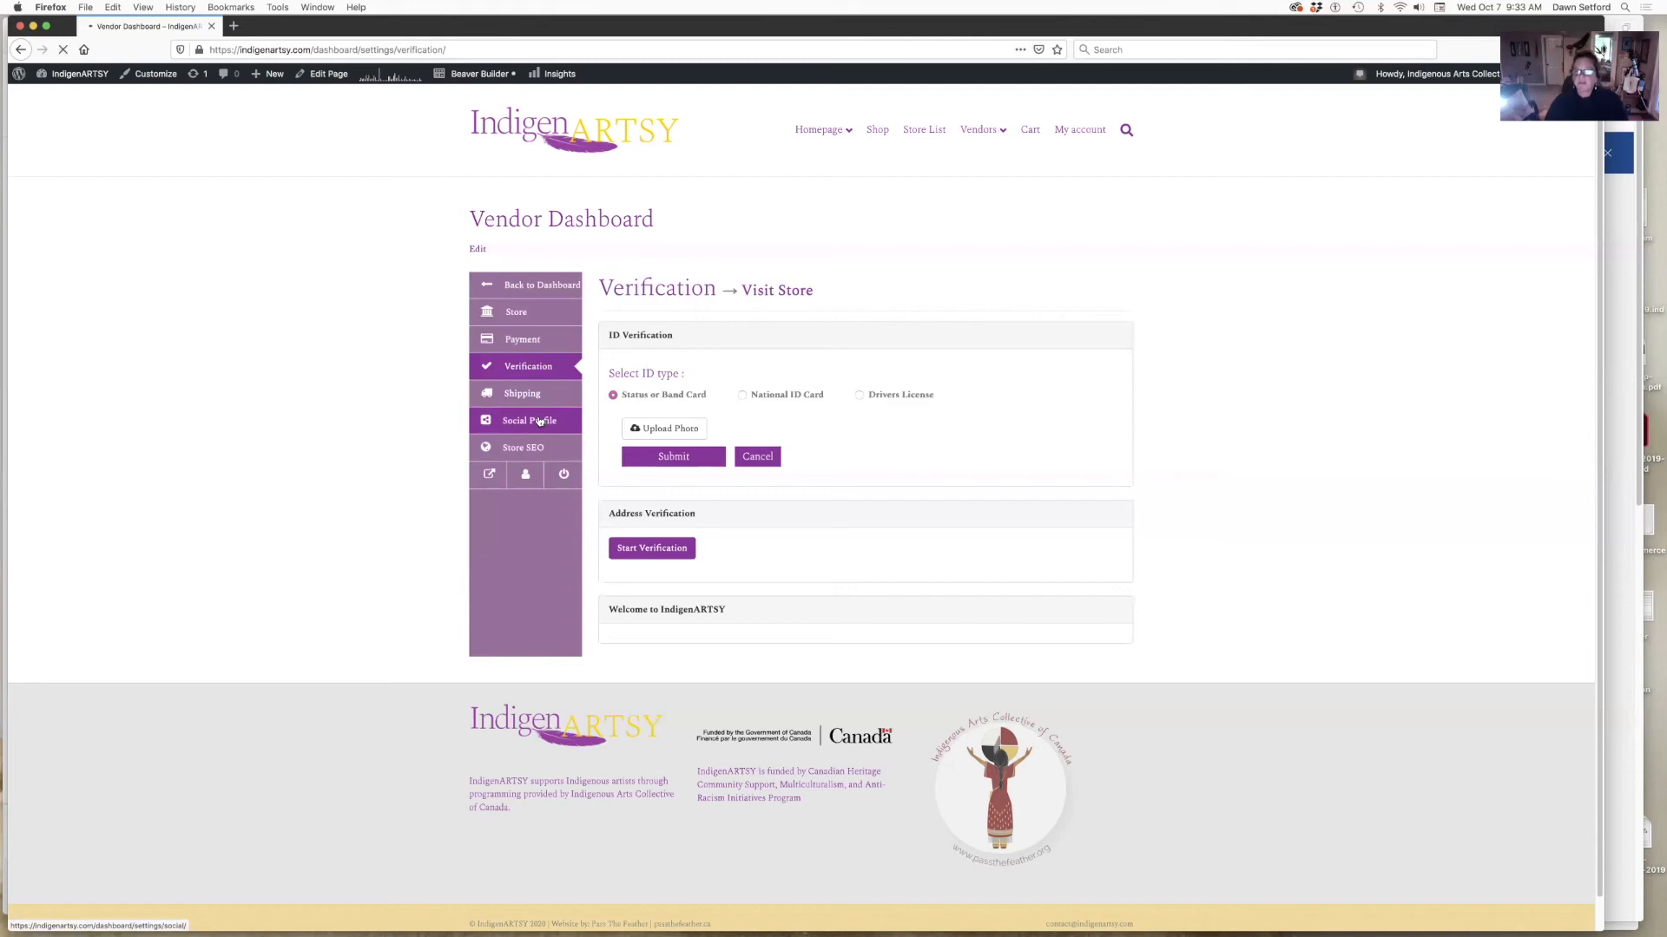
- Check the Google link field on Social Profiles, then go to Store SEO
left_click(812, 498)
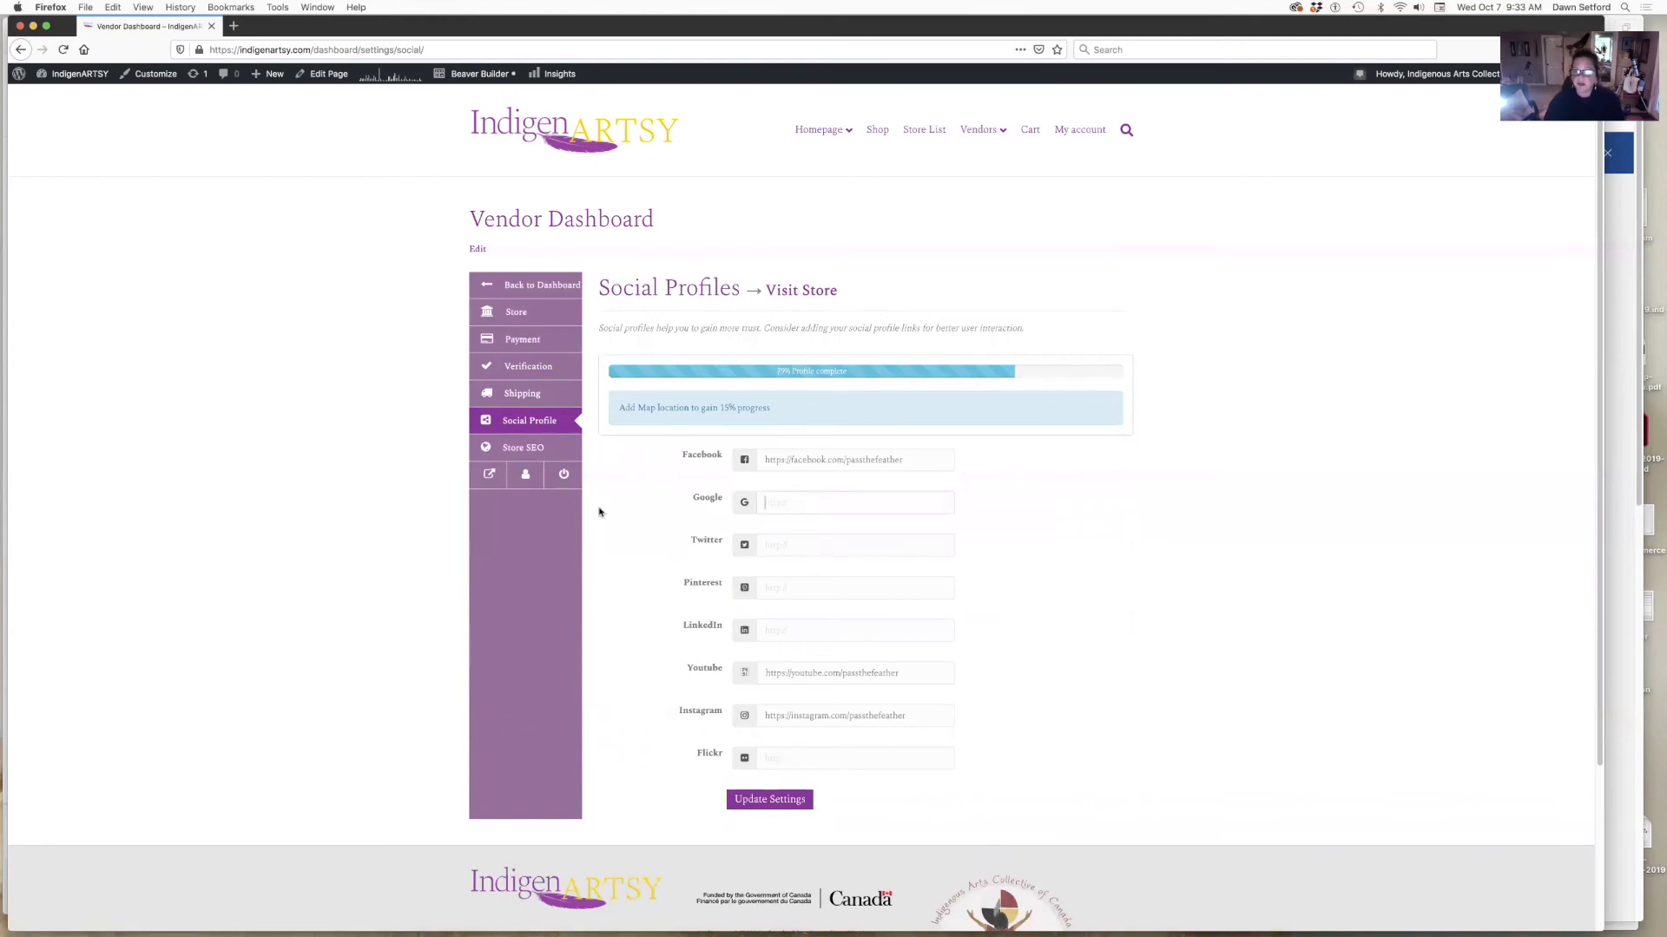
left_click(523, 450)
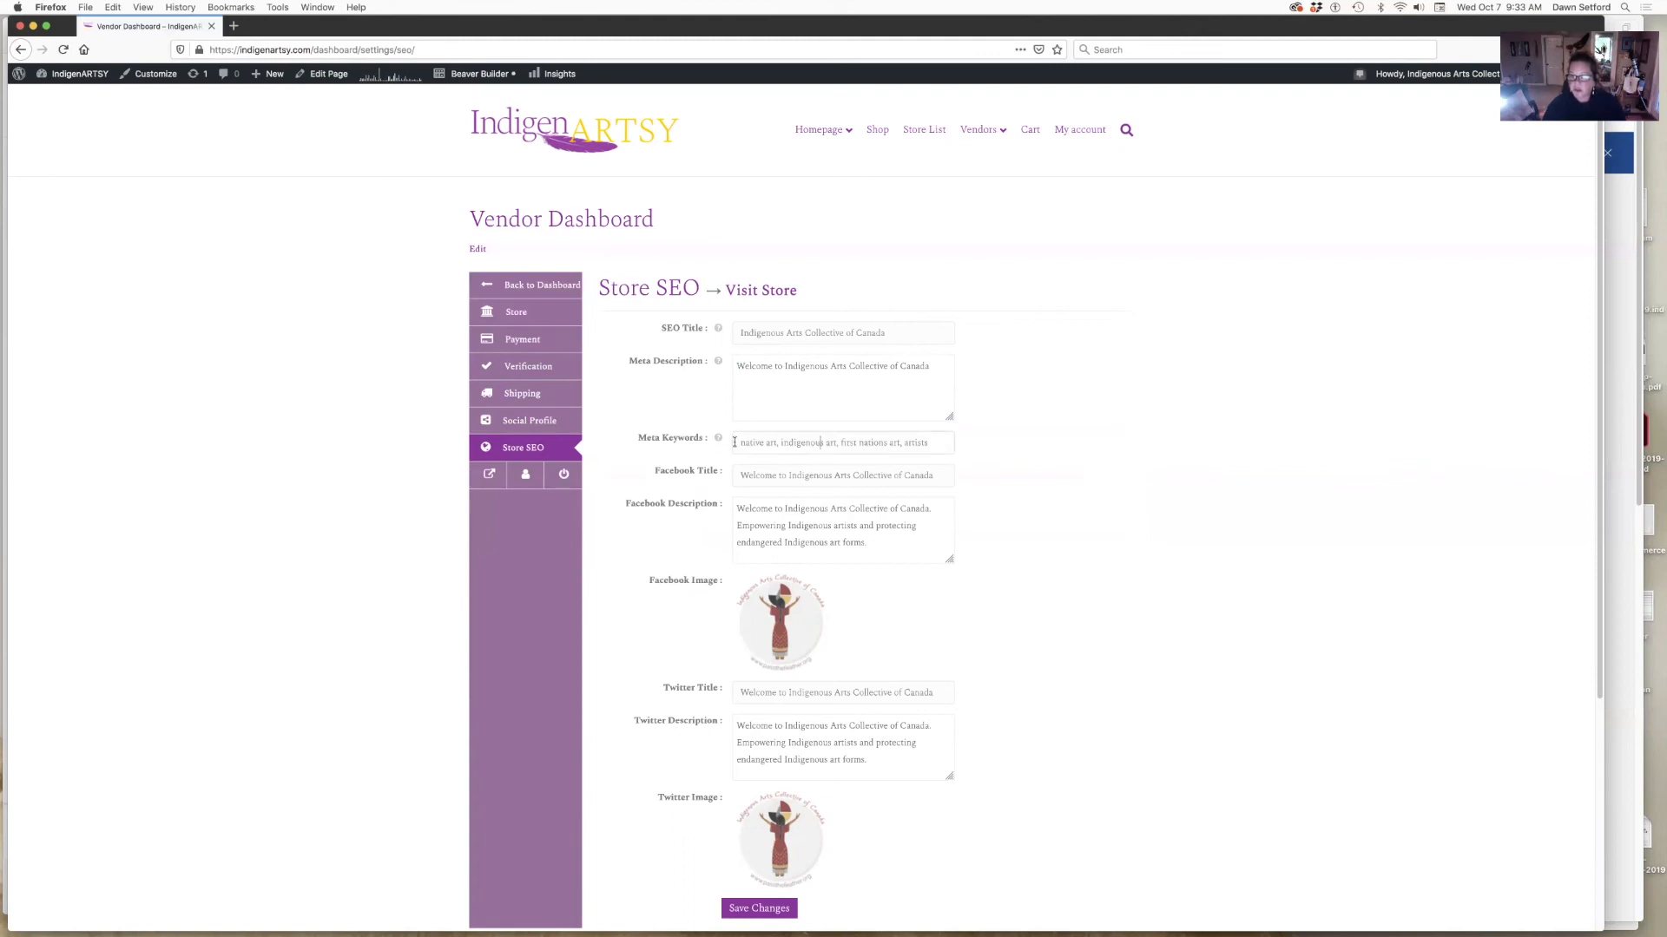
left_click_drag(739, 443, 776, 443)
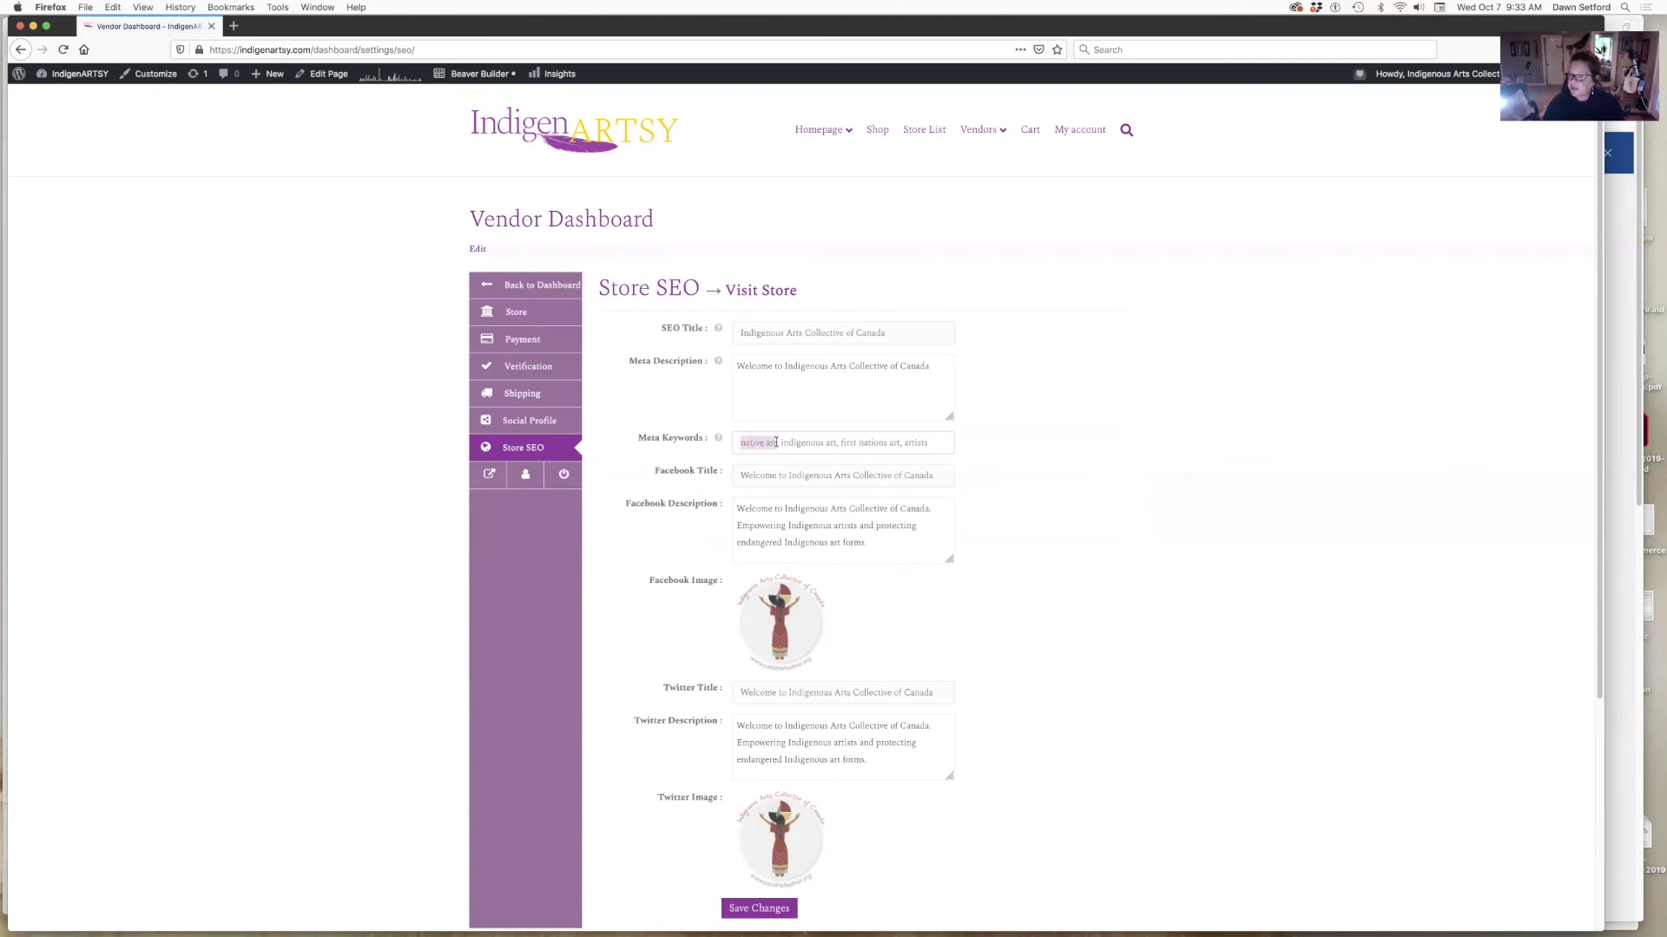
left_click(830, 527)
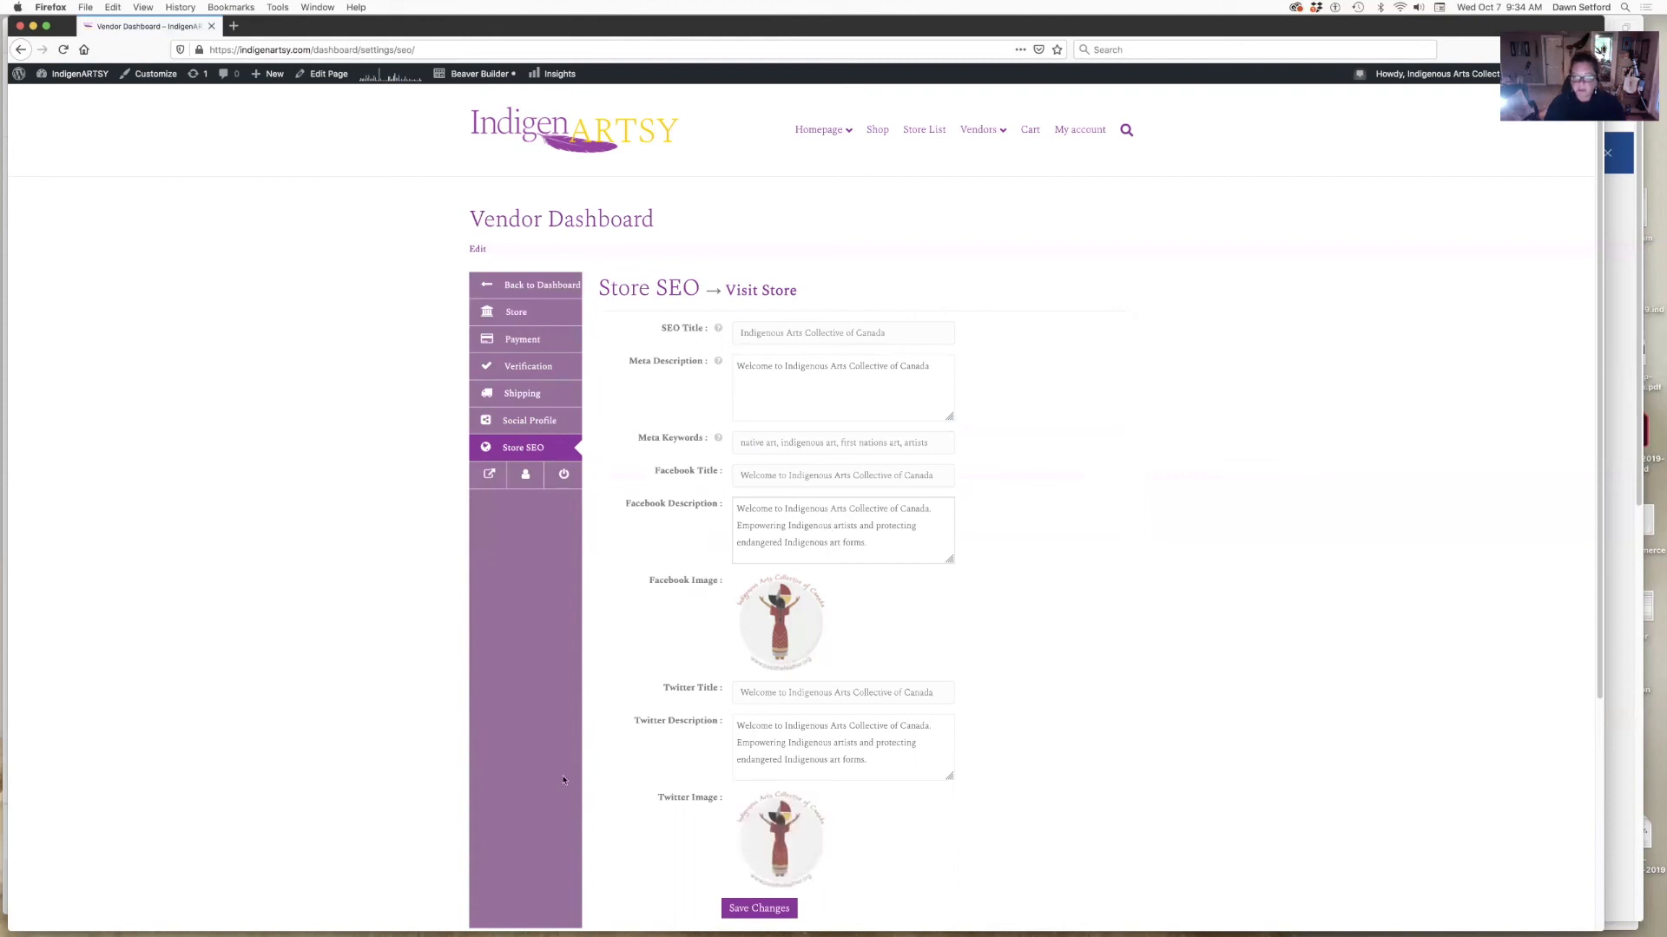
- Return to the main vendor dashboard and go to the Withdraw page
left_click(527, 286)
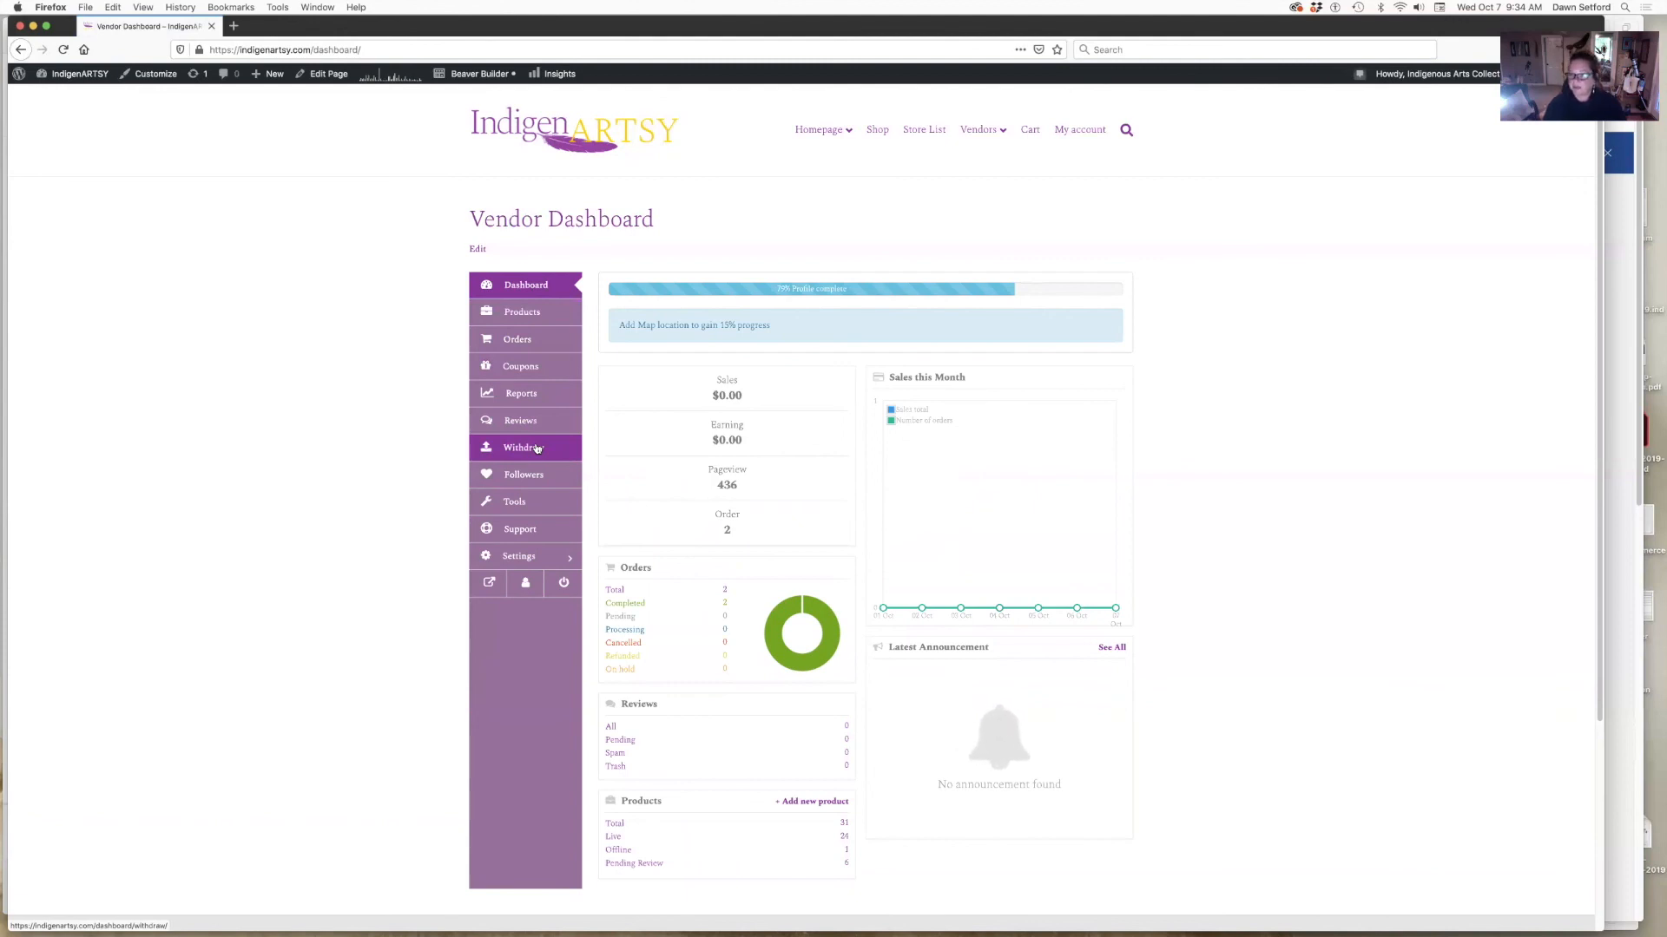
left_click(537, 447)
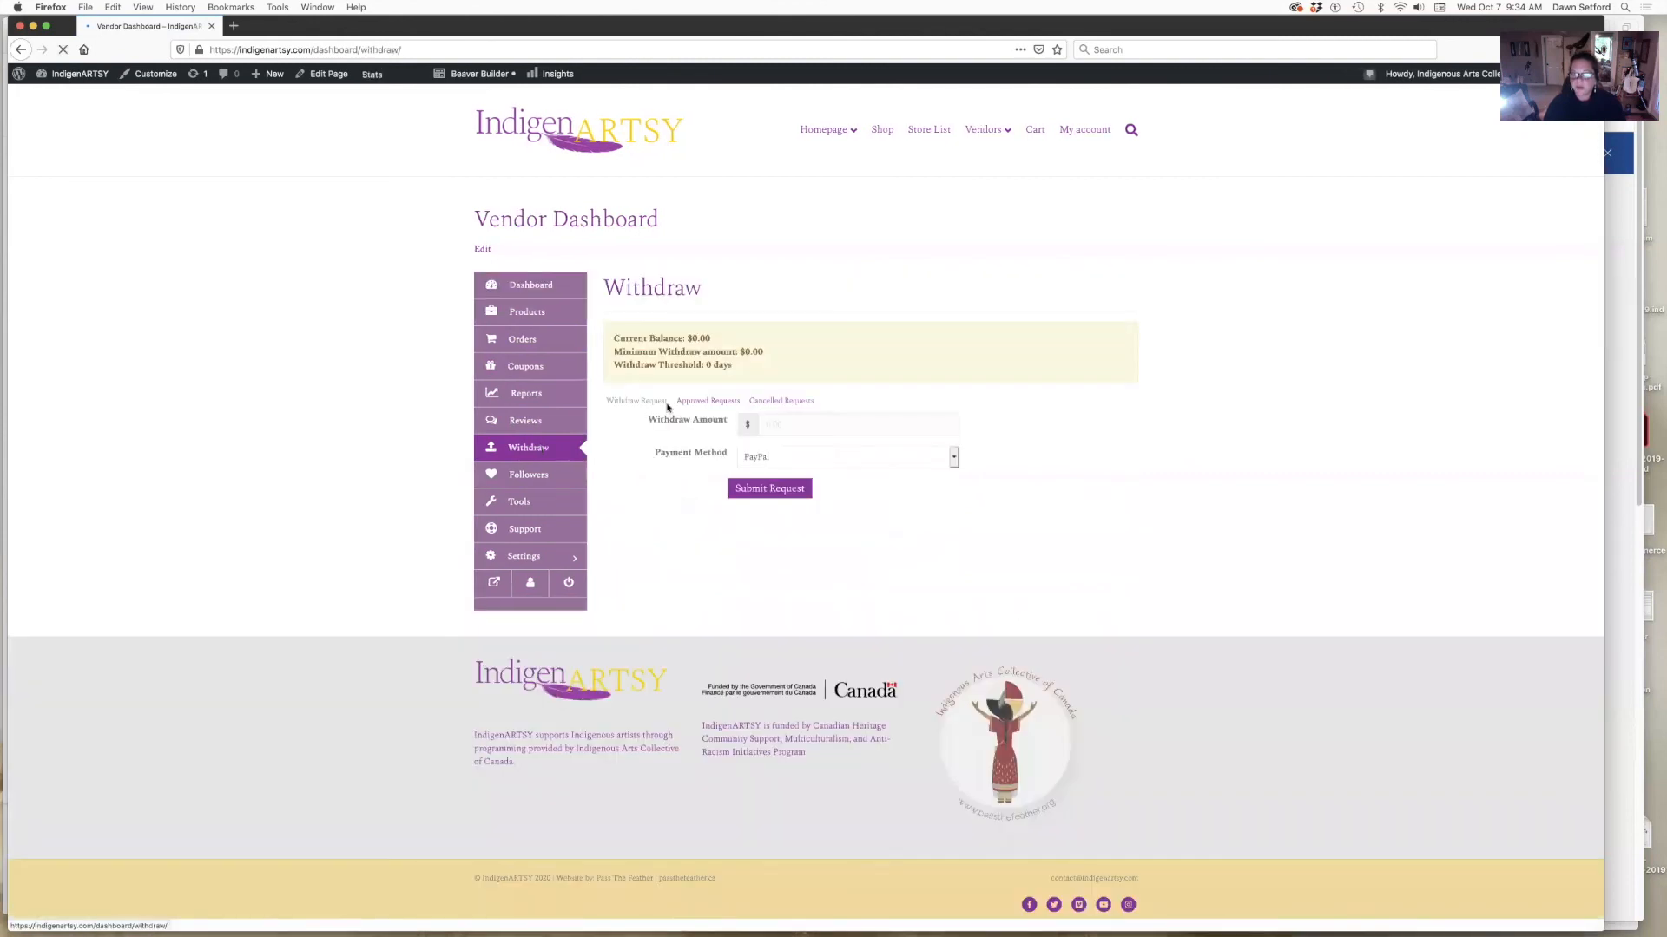
- Highlight the $0.00 current balance and minimum withdraw amount, then switch payment method from PayPal to Bank Transfer
left_click_drag(688, 334, 713, 340)
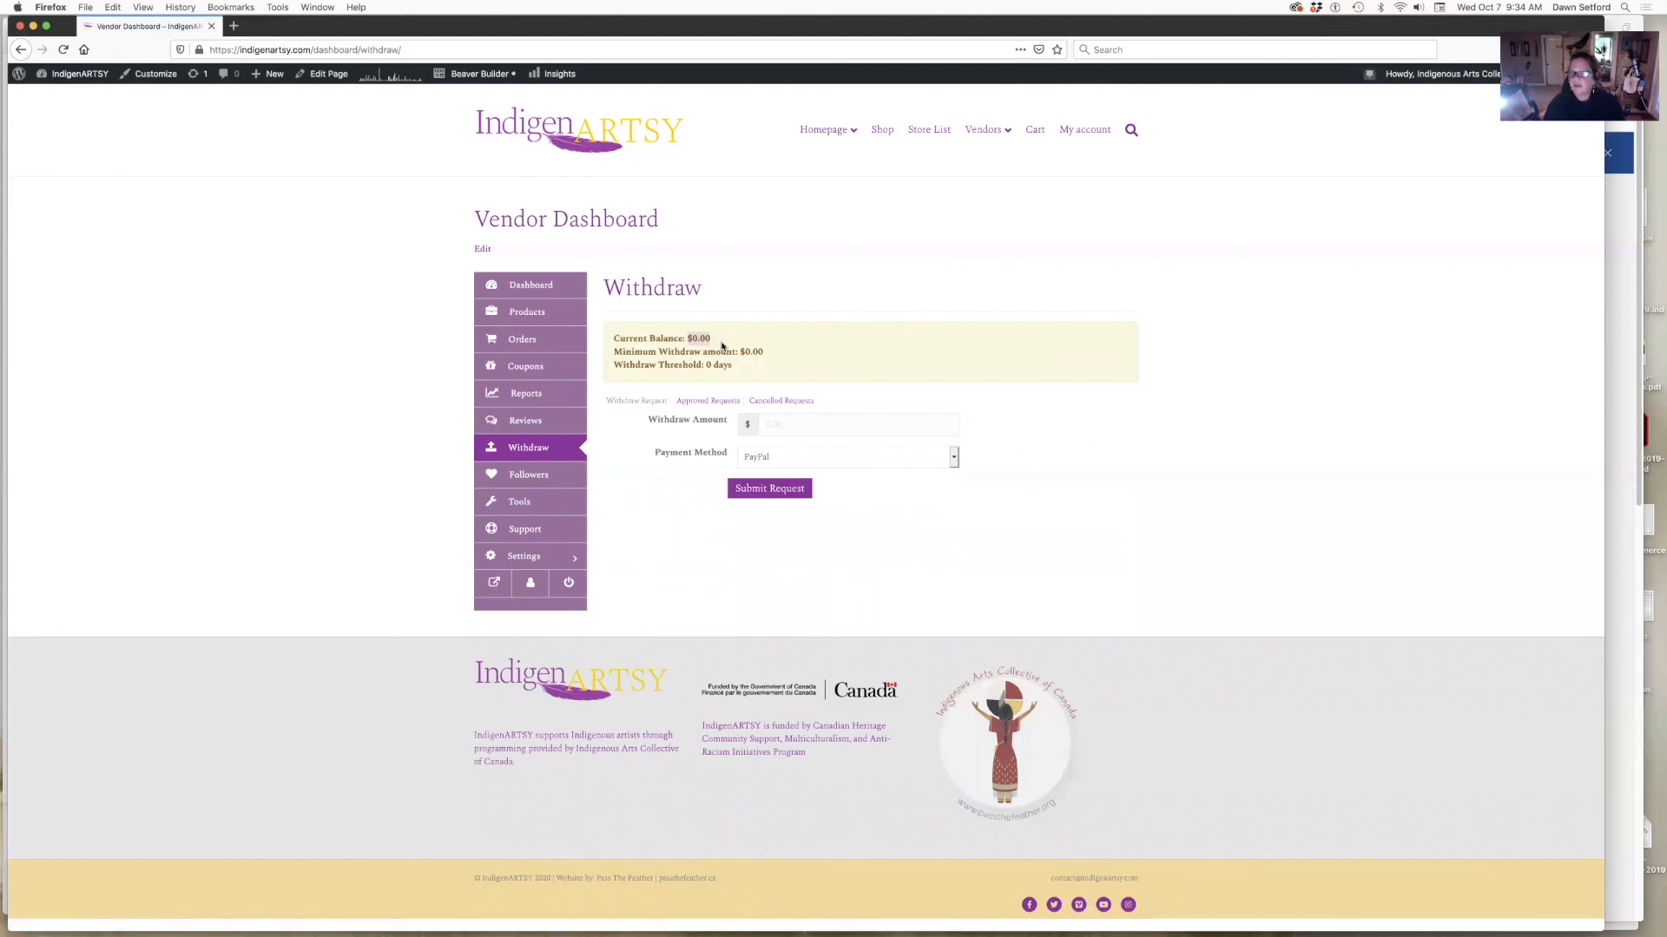
left_click_drag(742, 351, 761, 349)
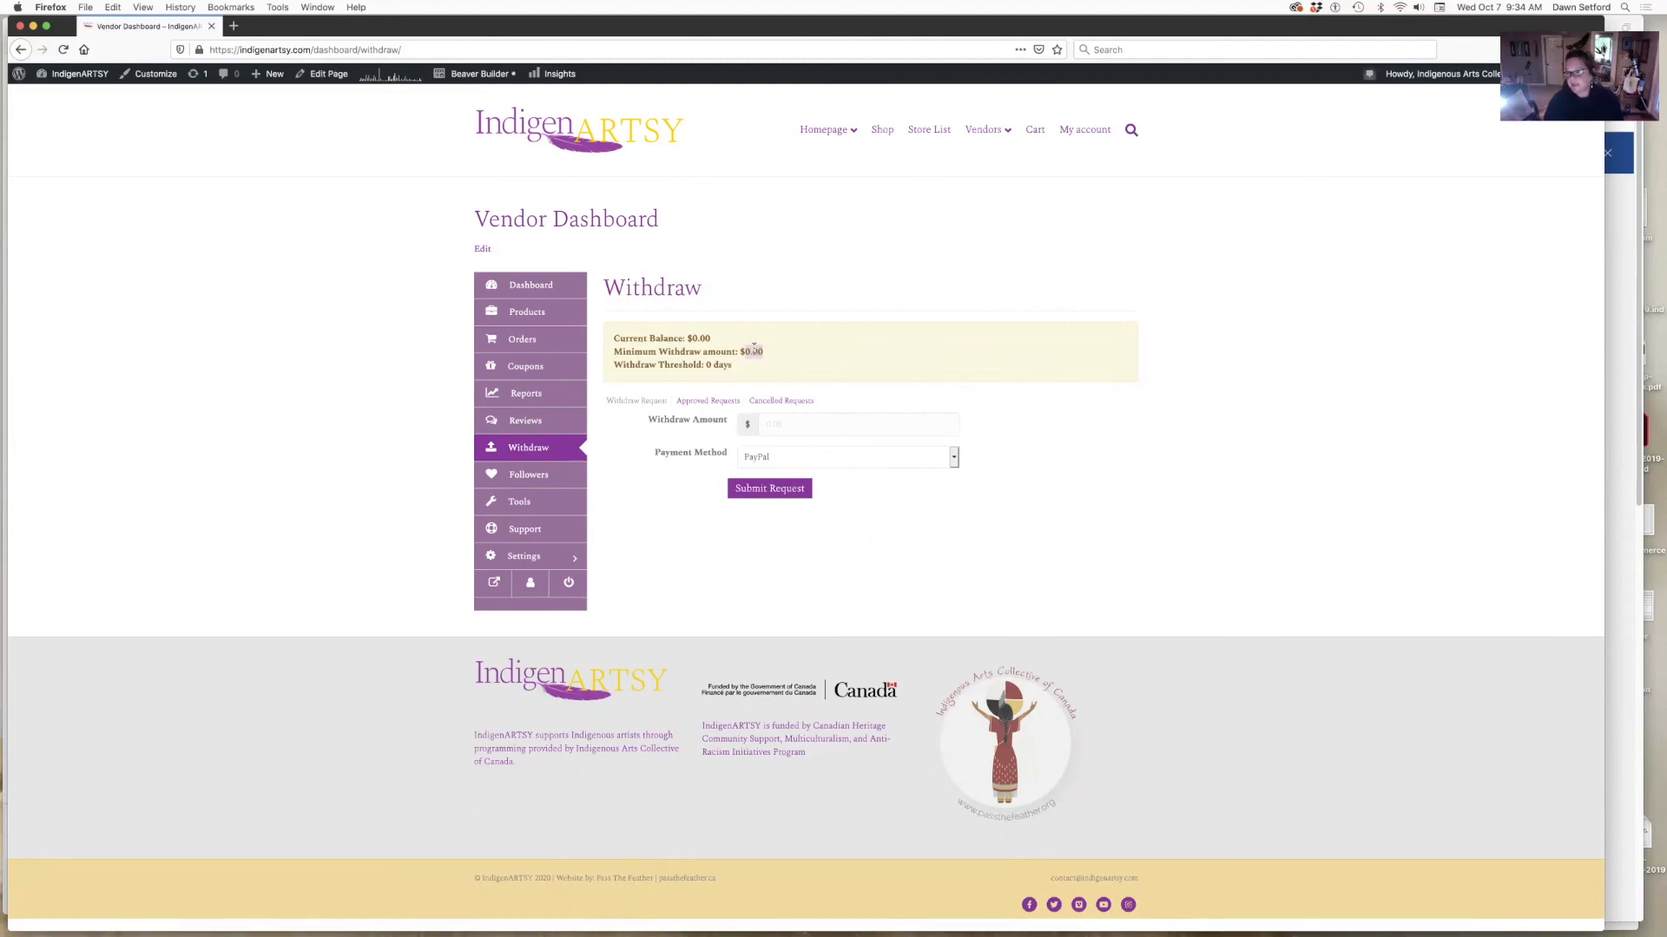
left_click(687, 384)
left_click(814, 461)
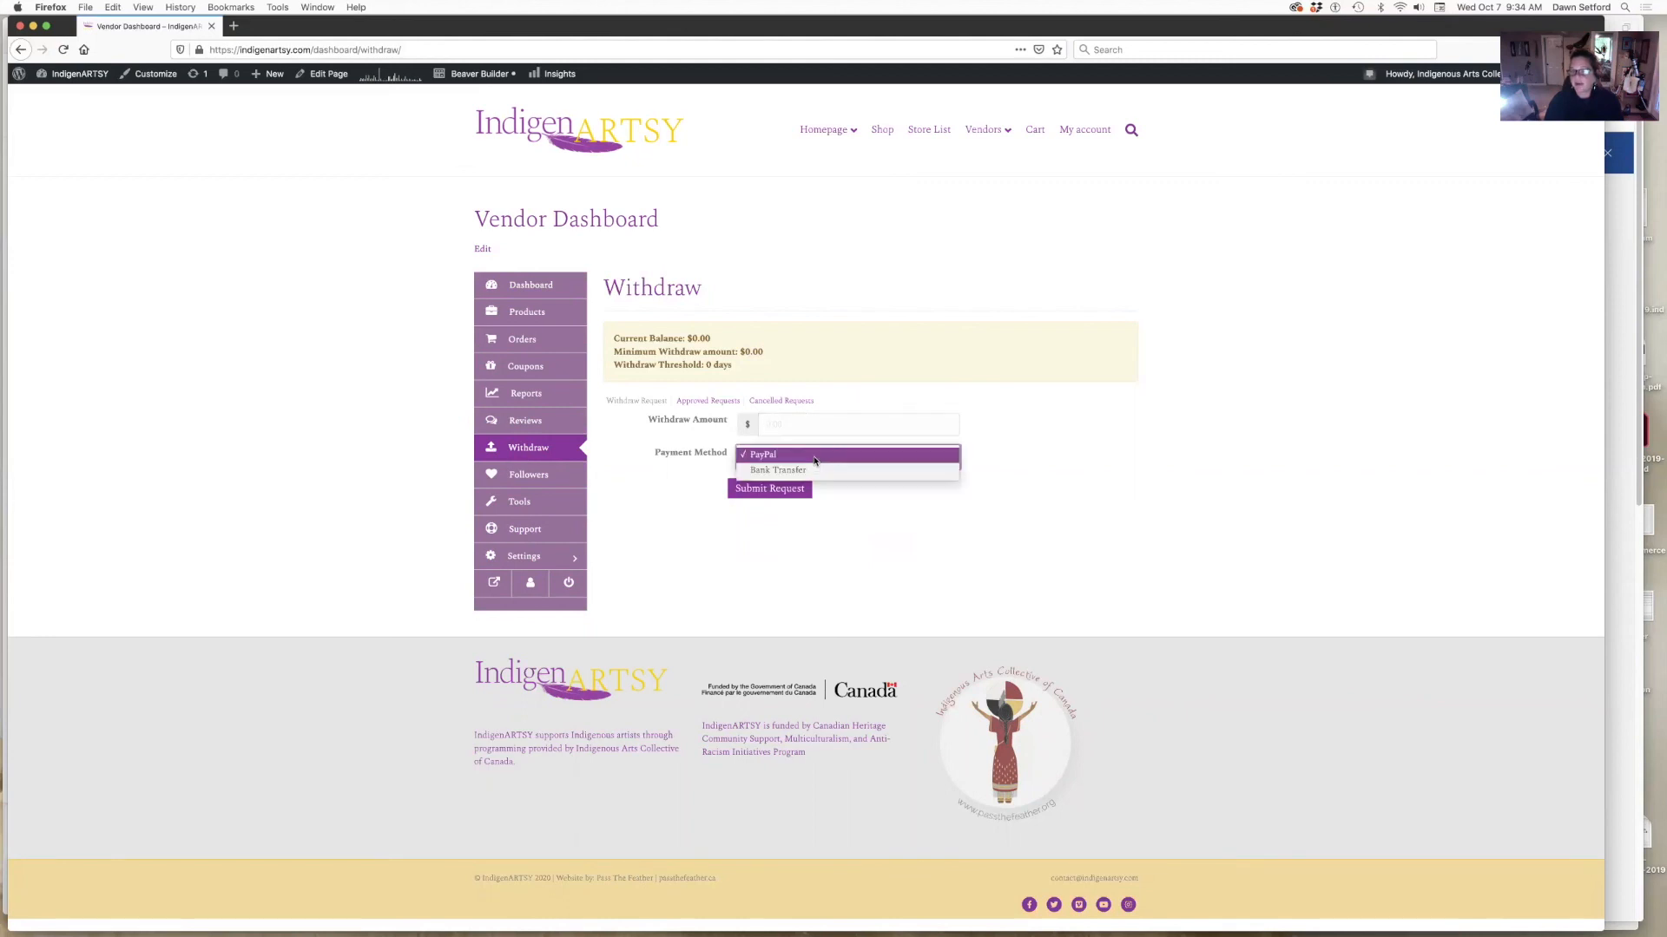
left_click(763, 471)
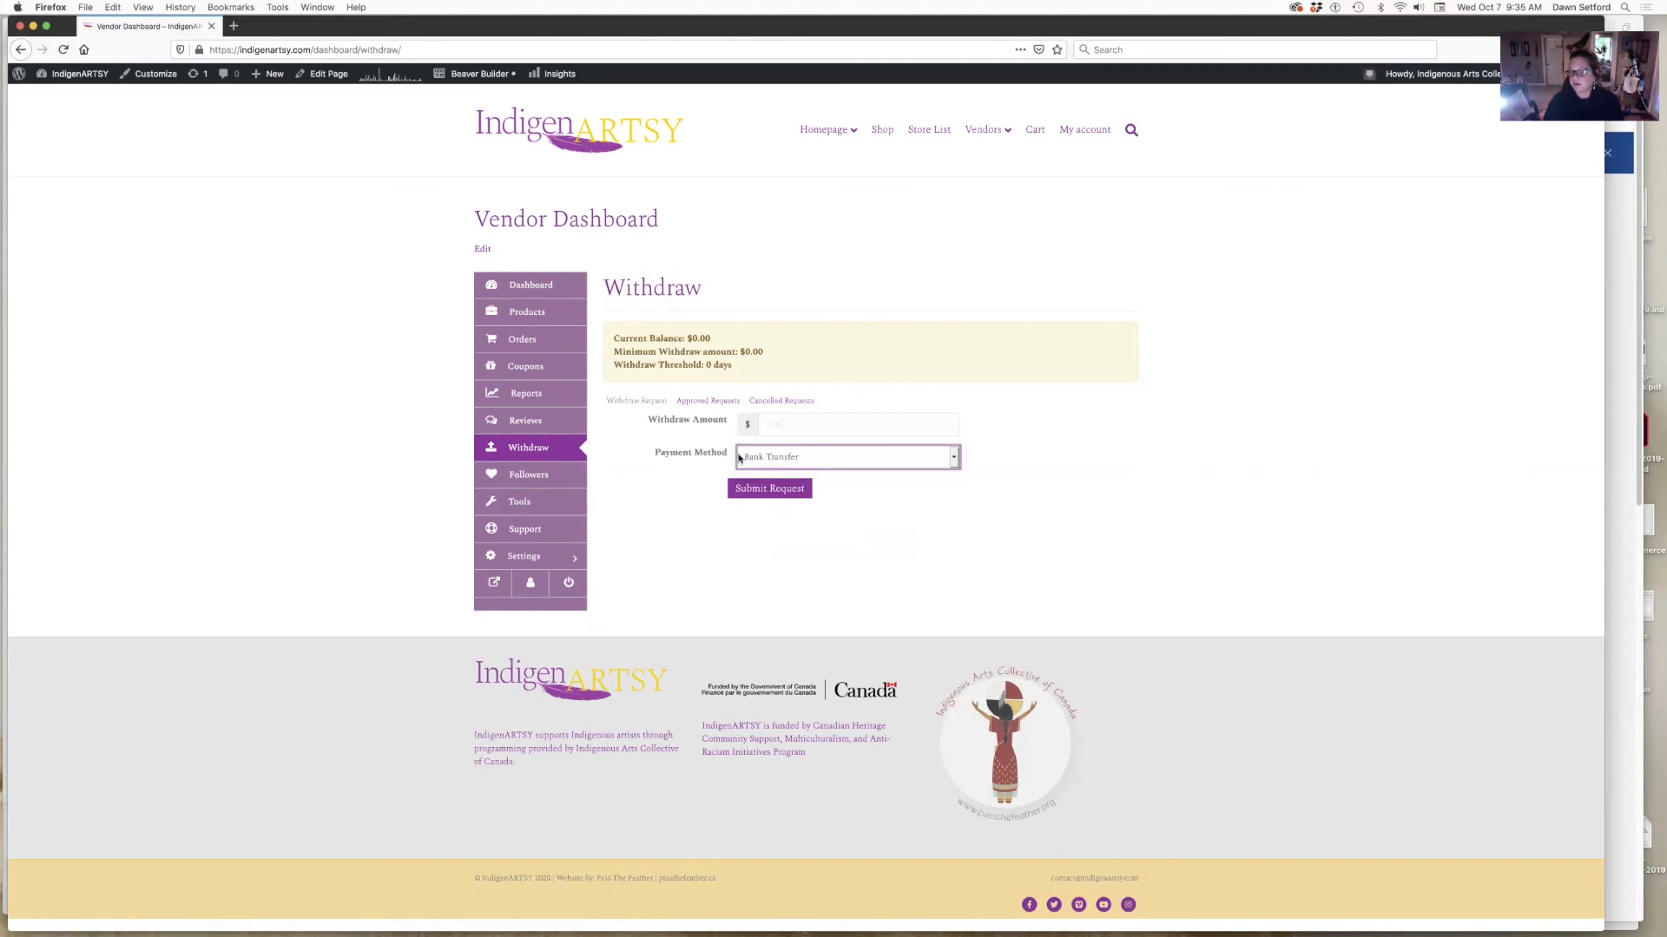